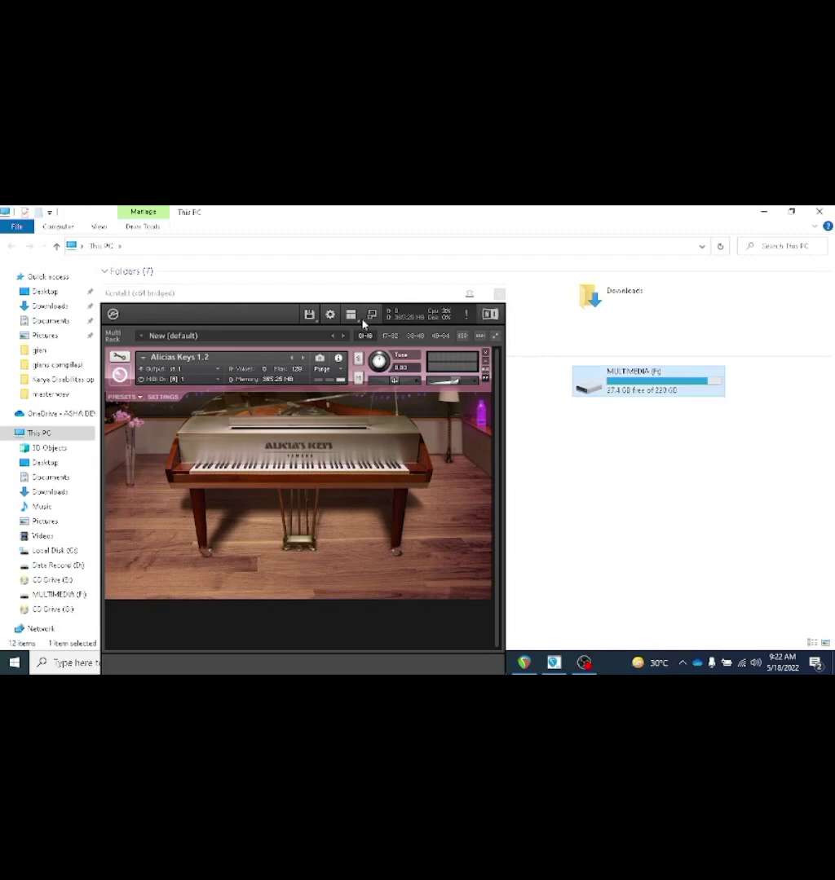
On Data Record (D:), open the folder path karya Tunanetra, the blinds music, terlarang, PKH, Karya Disabilitas optimis.
key("d")
key("Return")
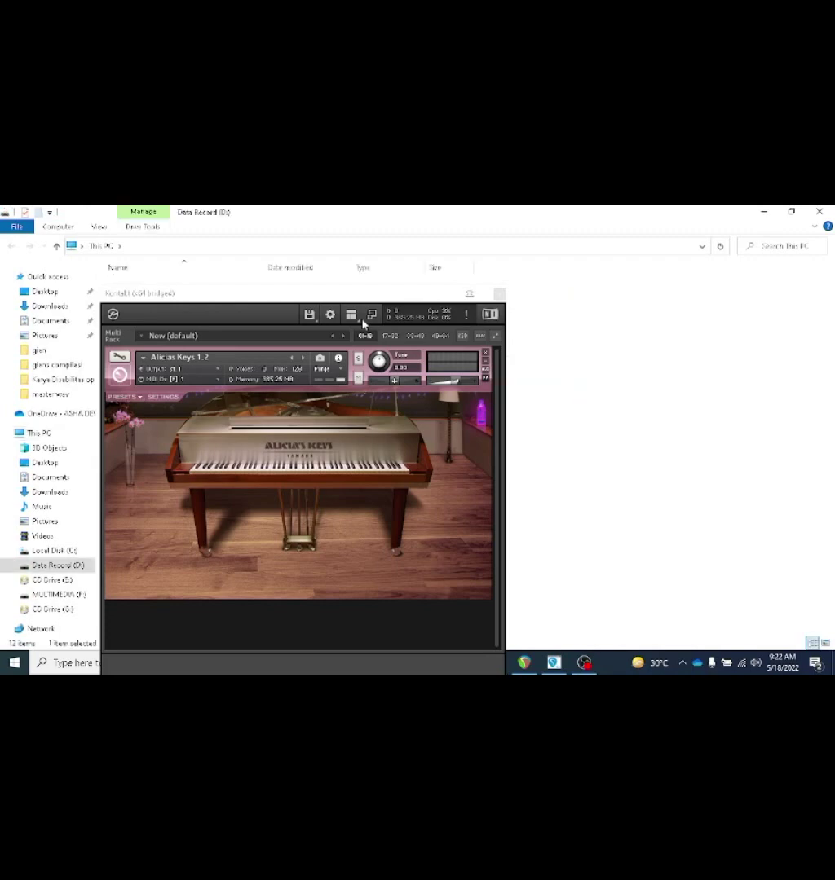
key("Down")
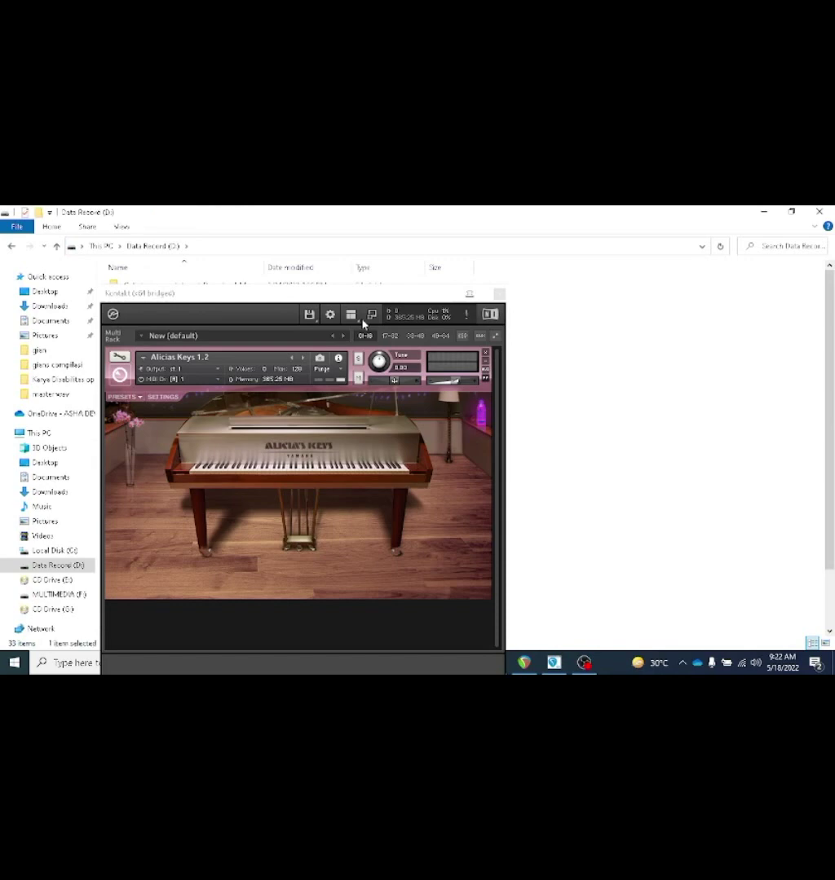
key("Return")
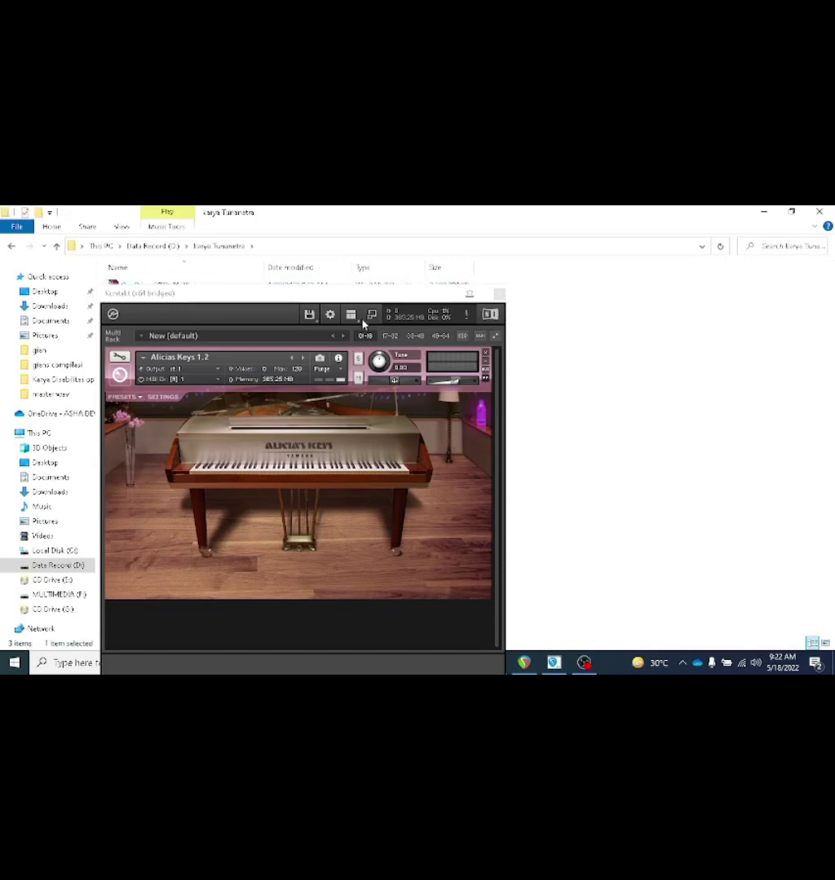
key("Return")
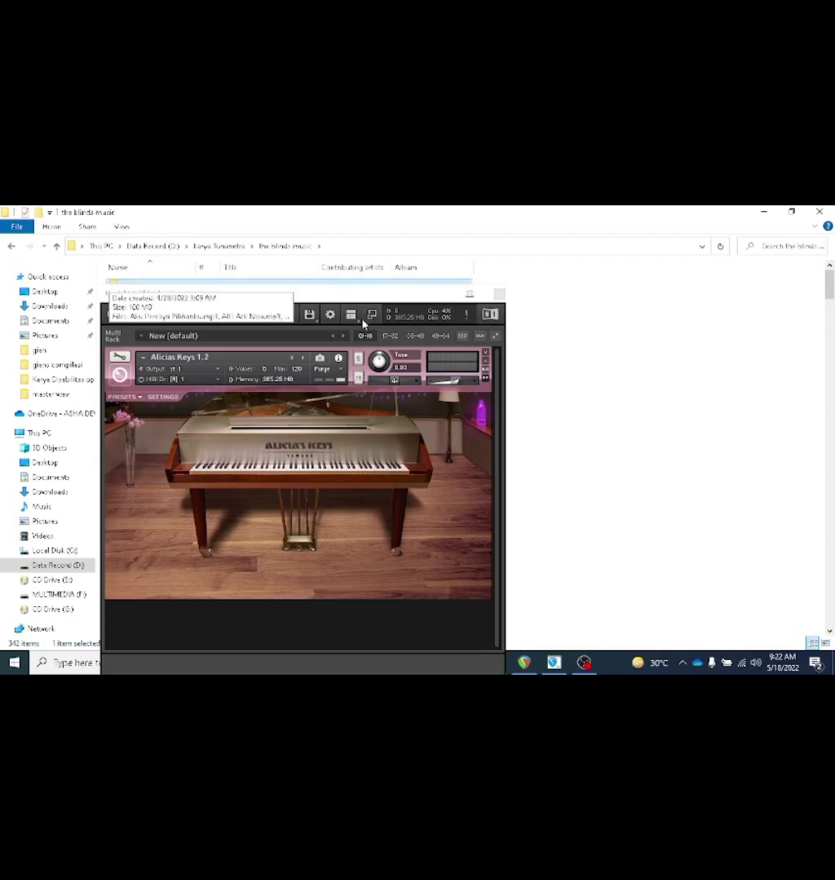
key("Return")
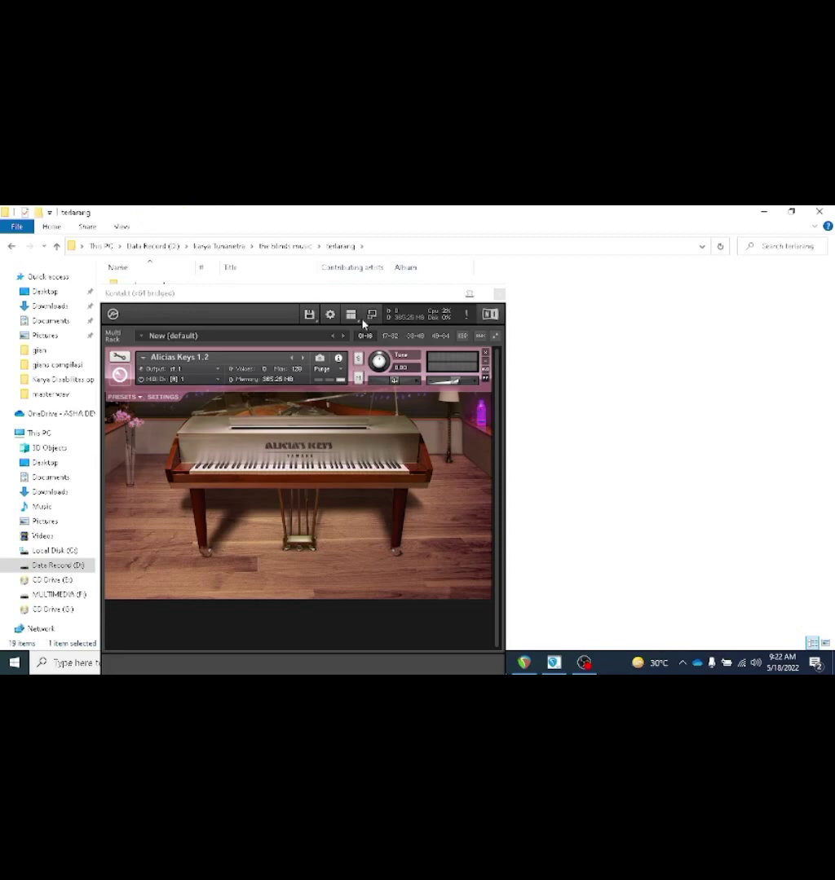
key("Return")
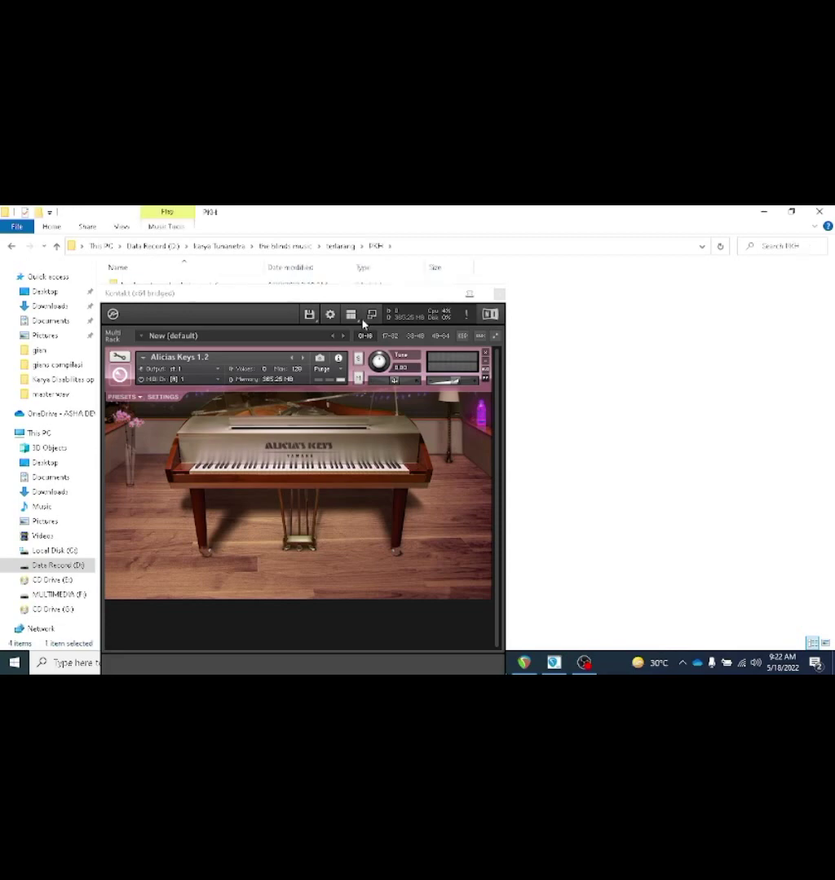
key("Return")
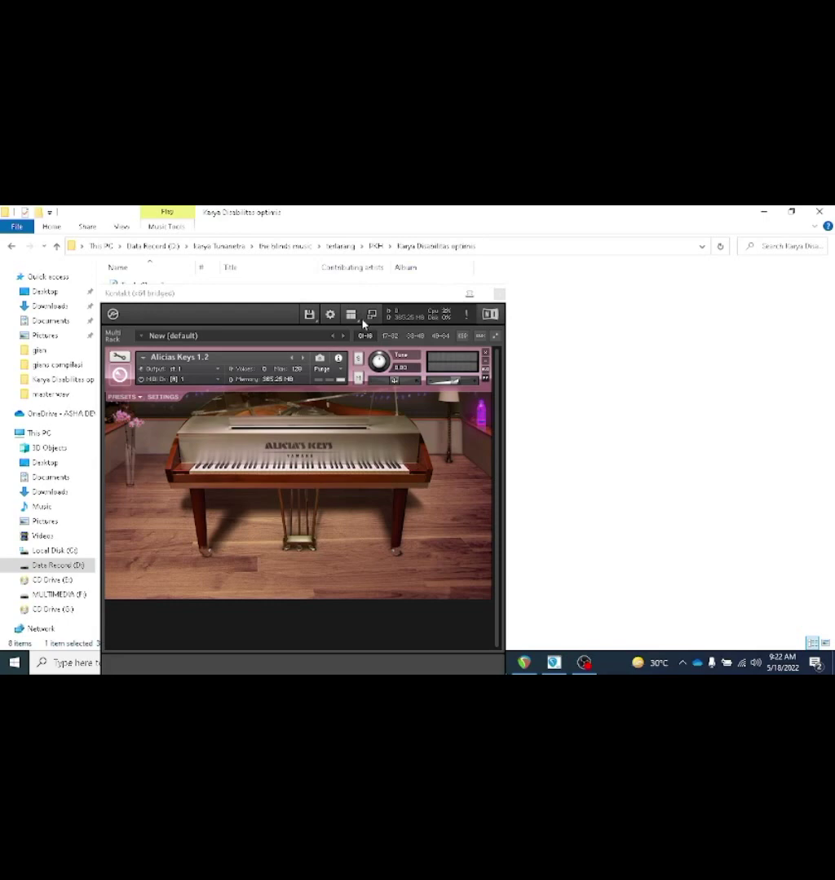
Play the Track-04 audio file in Winamp to hear the original song, and close the player.
key("Down")
key("Return")
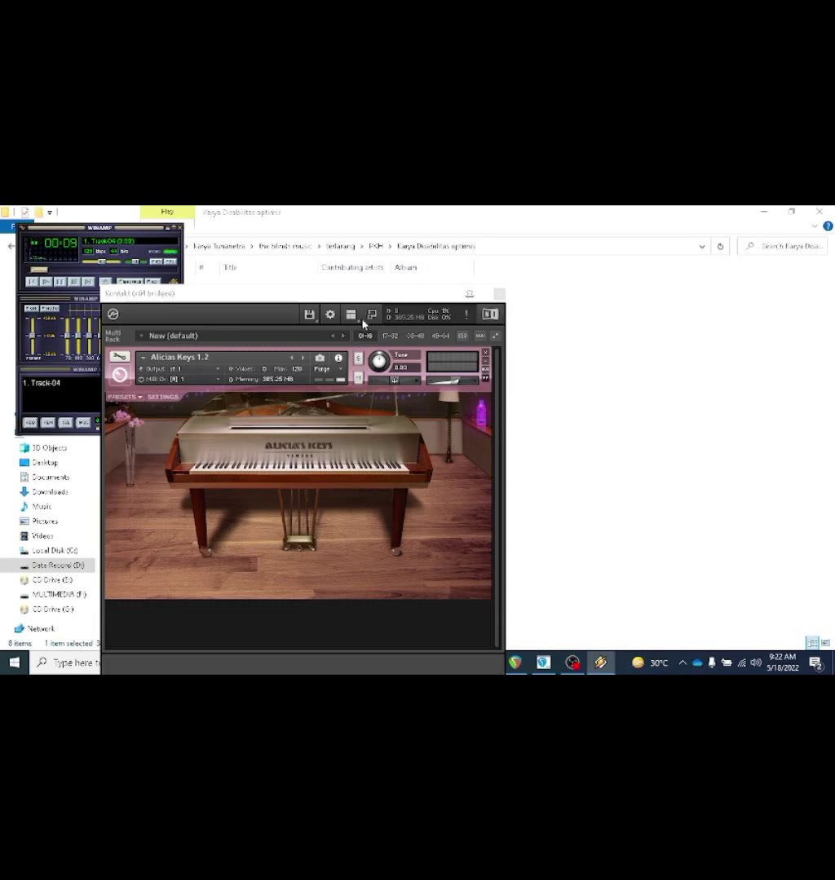
key("alt+F4")
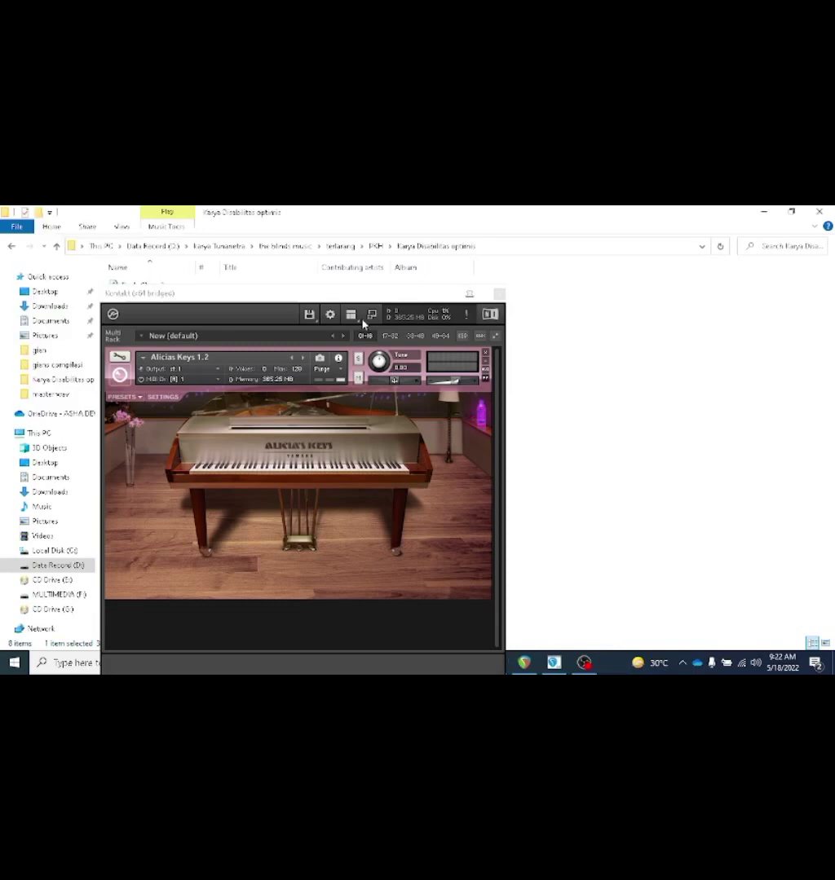
Switch to the REAPER project, select the Track-04 vocals track and play back the vocals with the piano part.
key("alt+Escape")
key("alt+Escape")
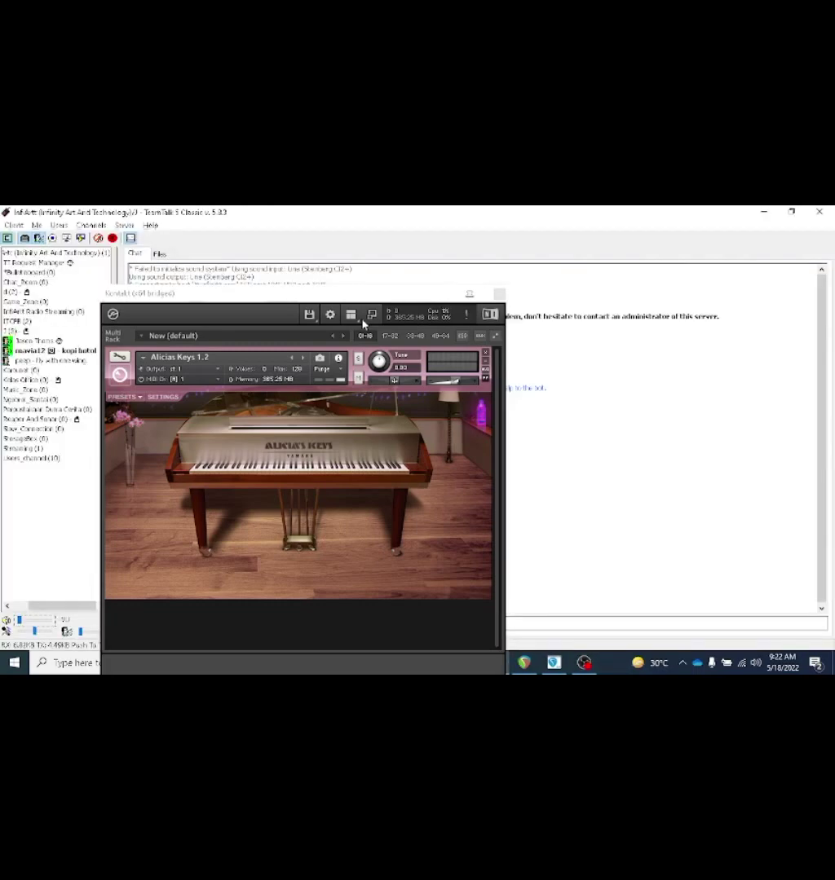
key("alt+Tab")
key("alt+Tab")
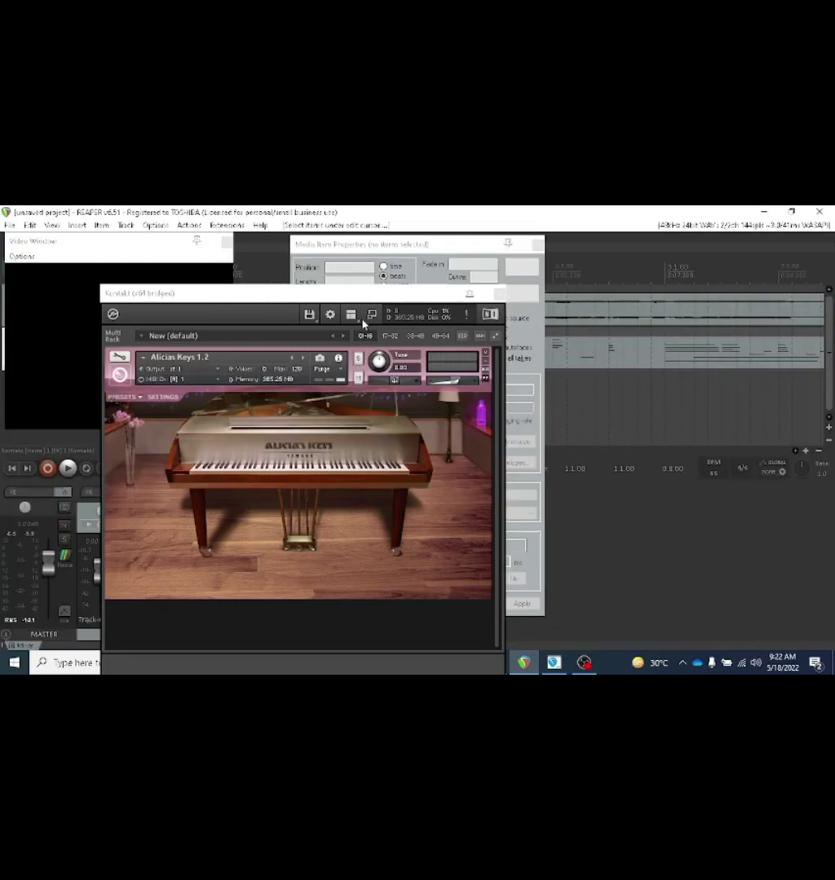
key("Down")
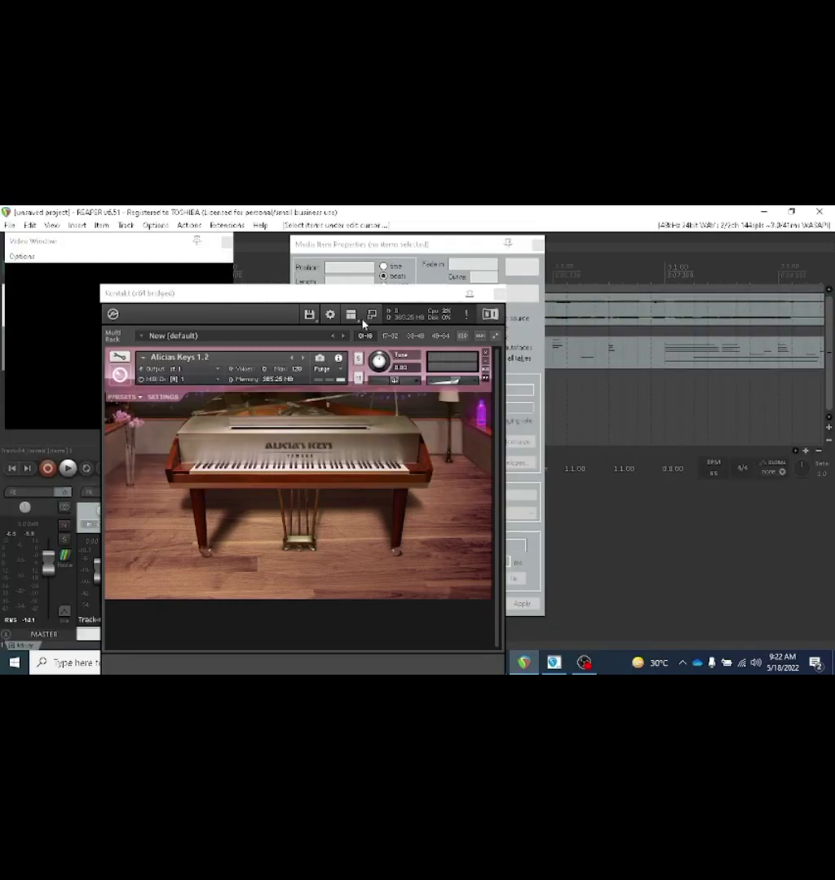
key("space")
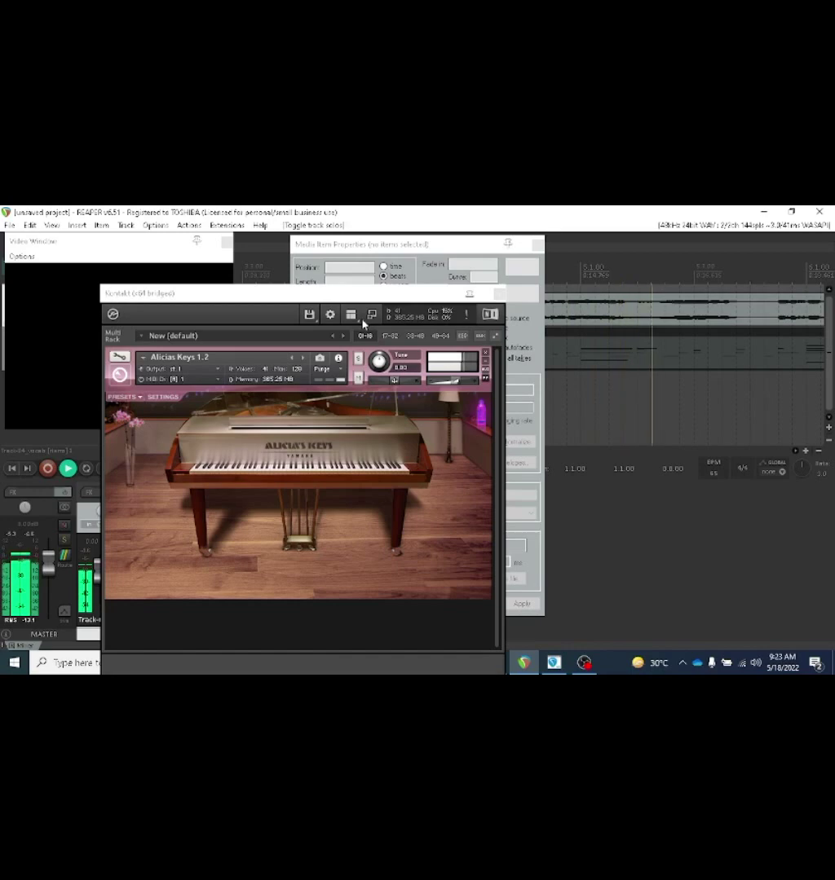
key("space")
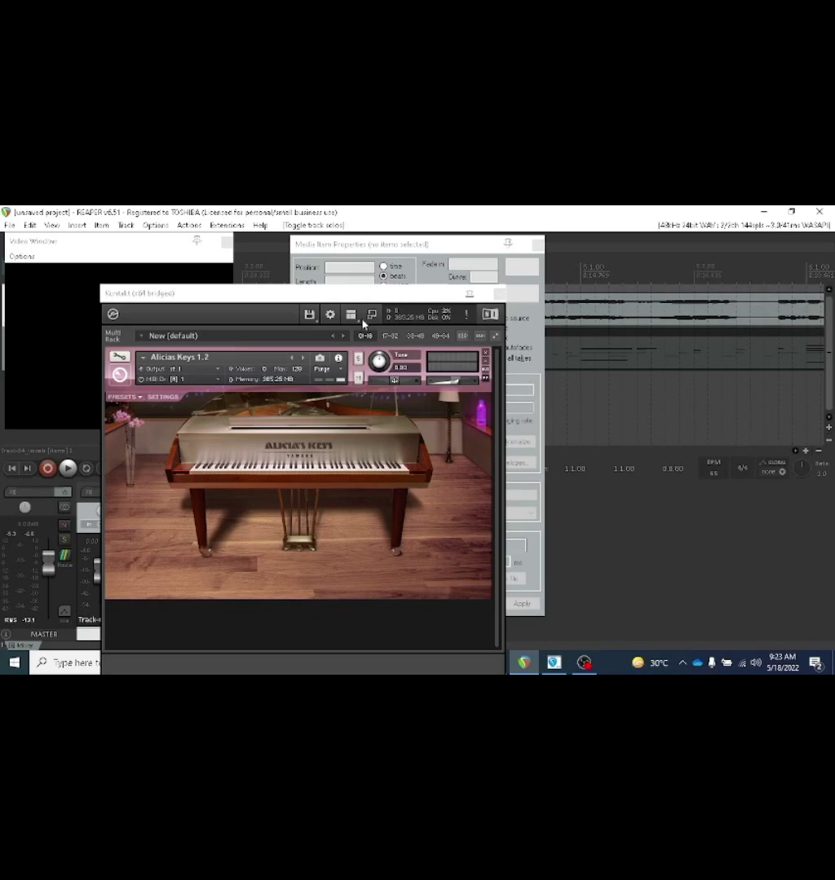
key("alt+Tab")
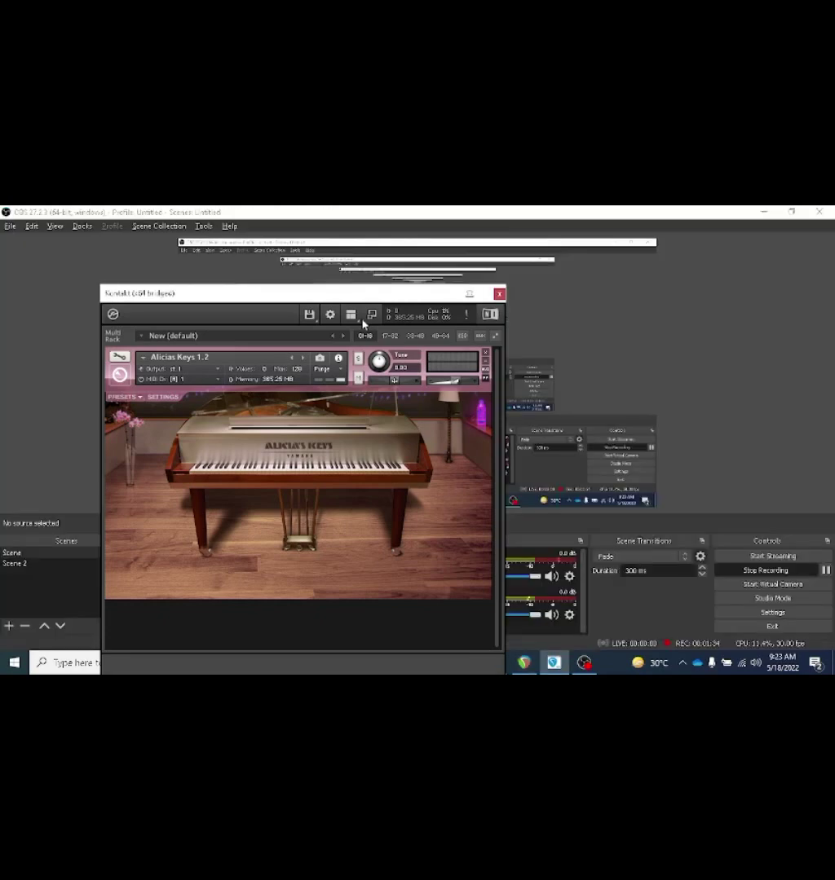
left_click(309, 315)
left_click(333, 354)
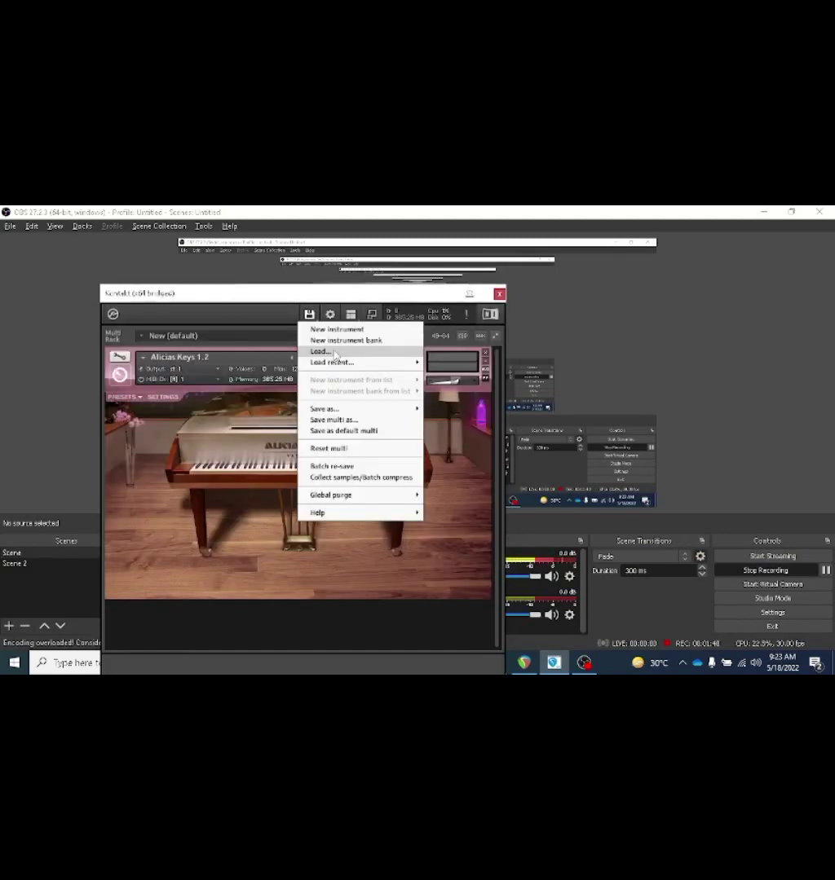
key("Escape")
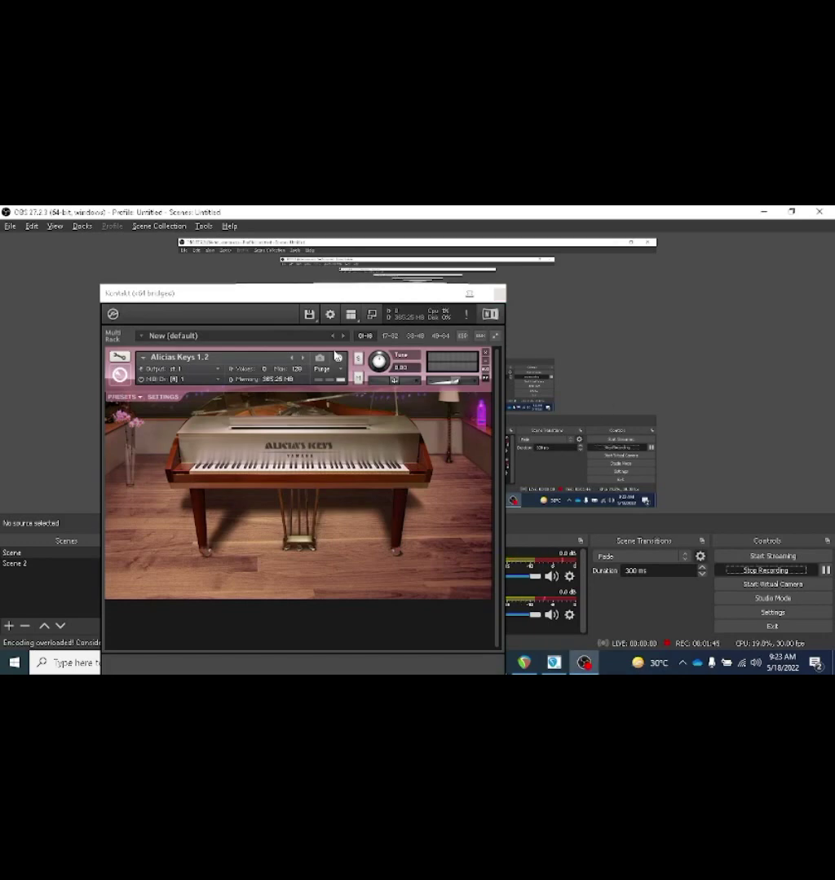
Return to the REAPER project and listen to the vocals with the Kontakt piano up to about bar 41.
key("alt+Tab")
key("alt+Tab")
key("alt+Tab")
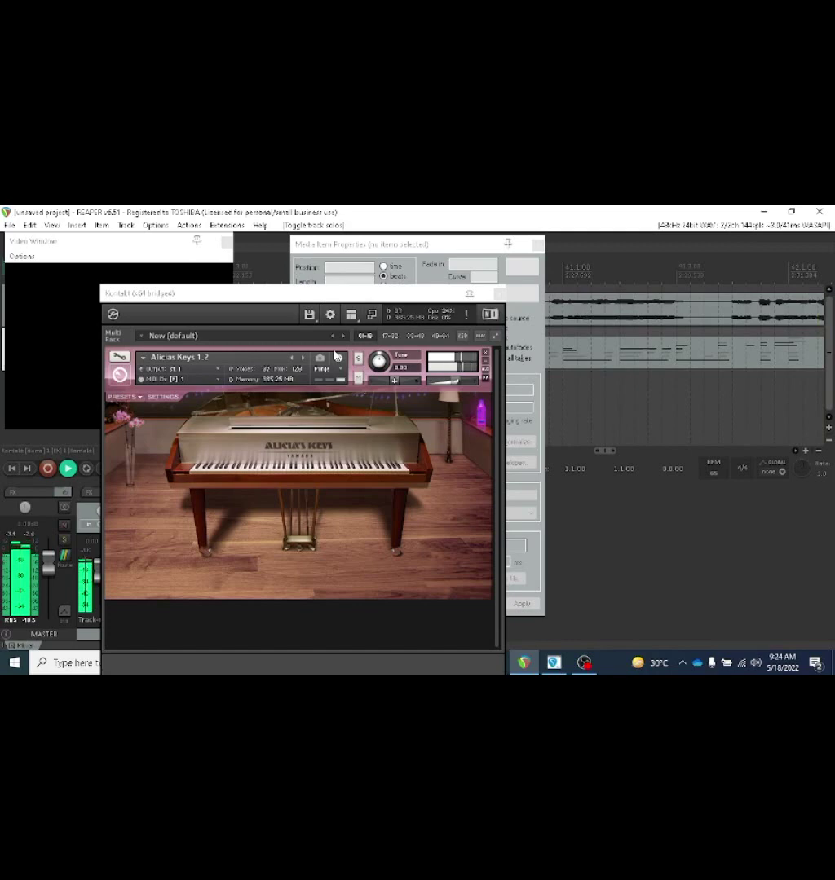
key("space")
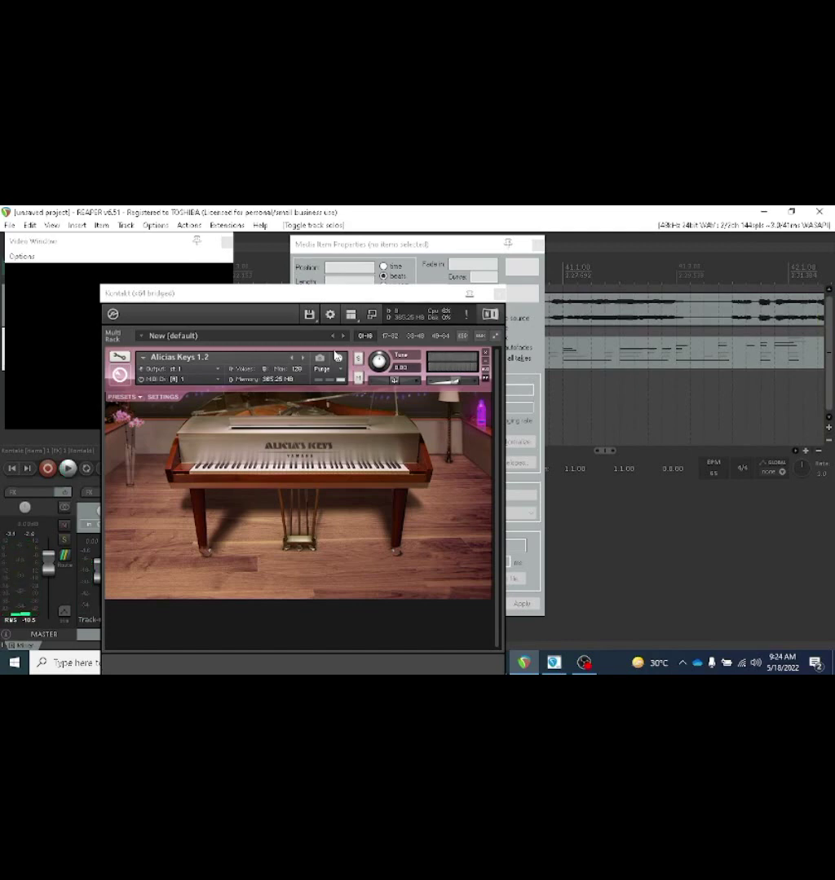
Cut the remaining vocals item around bar 42 and listen to the piano part alone up to bar 43.
key("ctrl+x")
key("space")
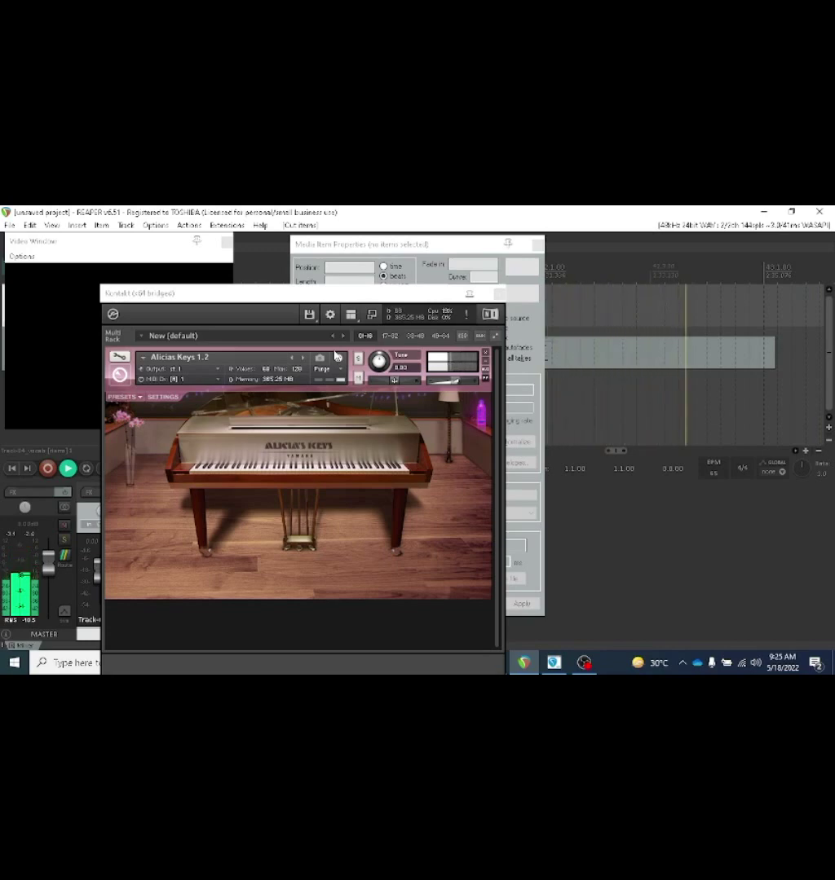
key("space")
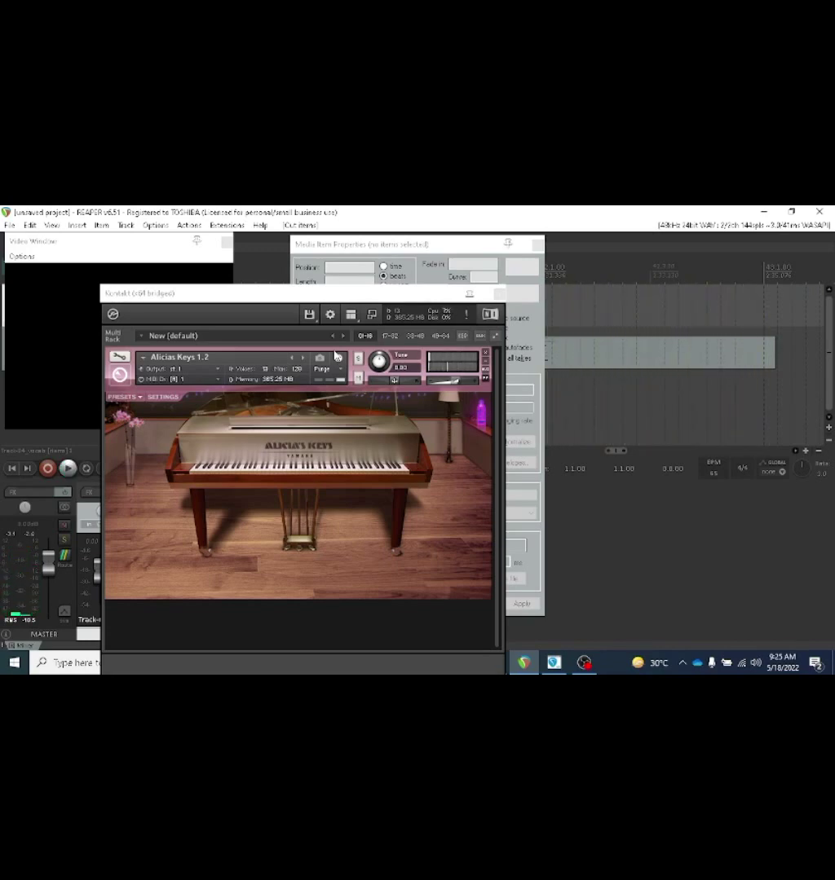
key("space")
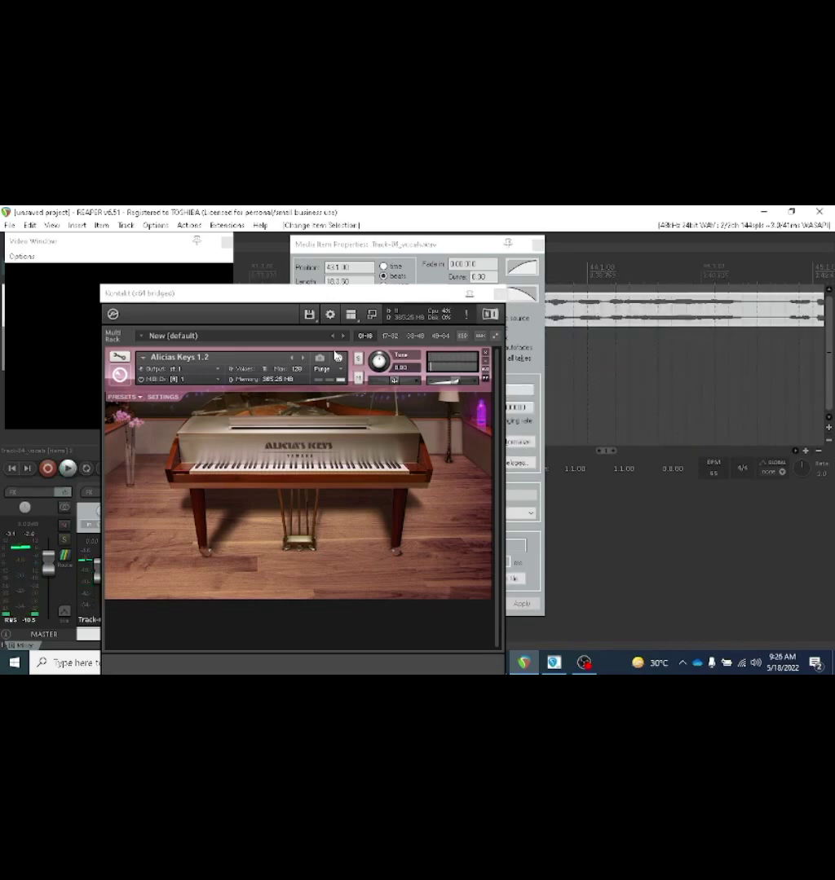
Cut the vocals item at bar 43, reposition it to start at 42.4.43, and audition its entry after the piano.
key("ctrl+x")
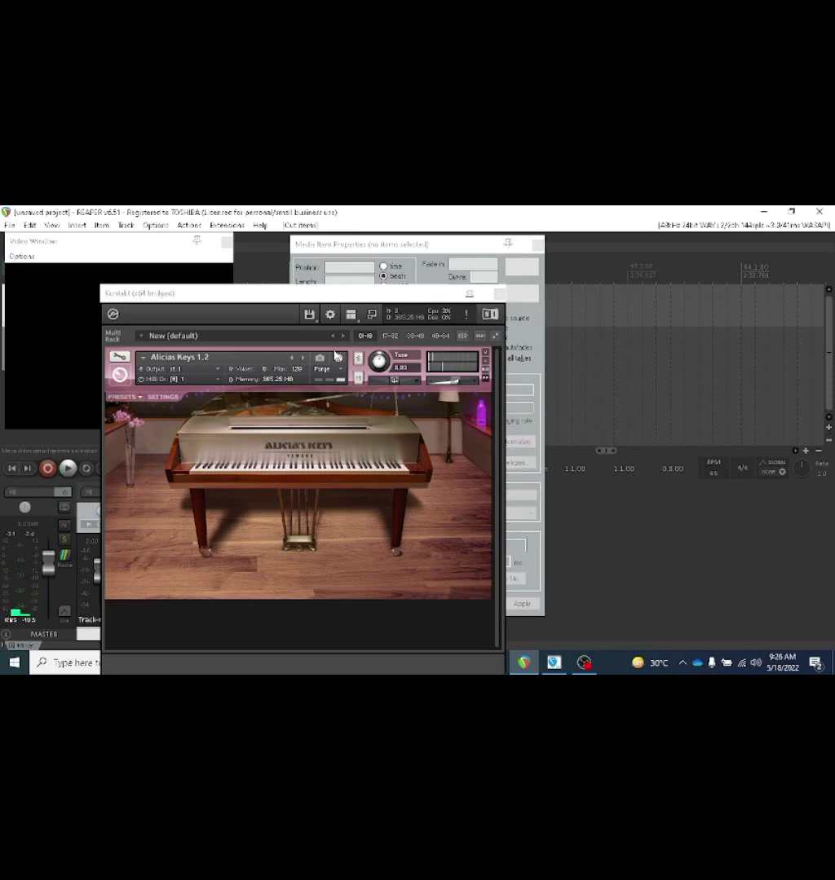
key("ctrl+z")
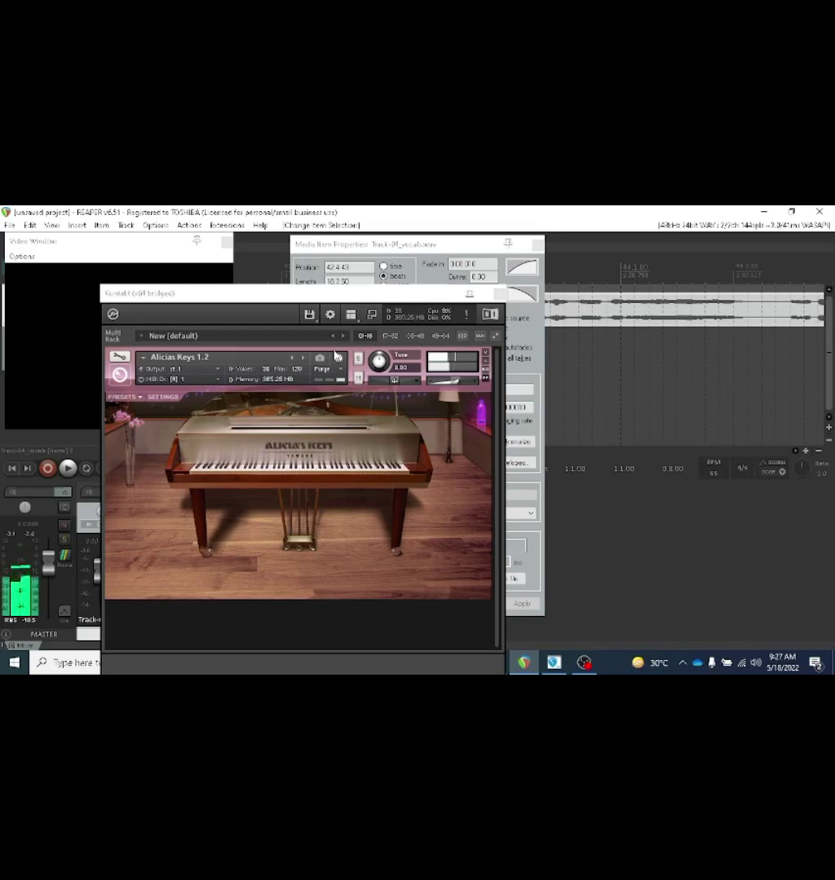
key("space")
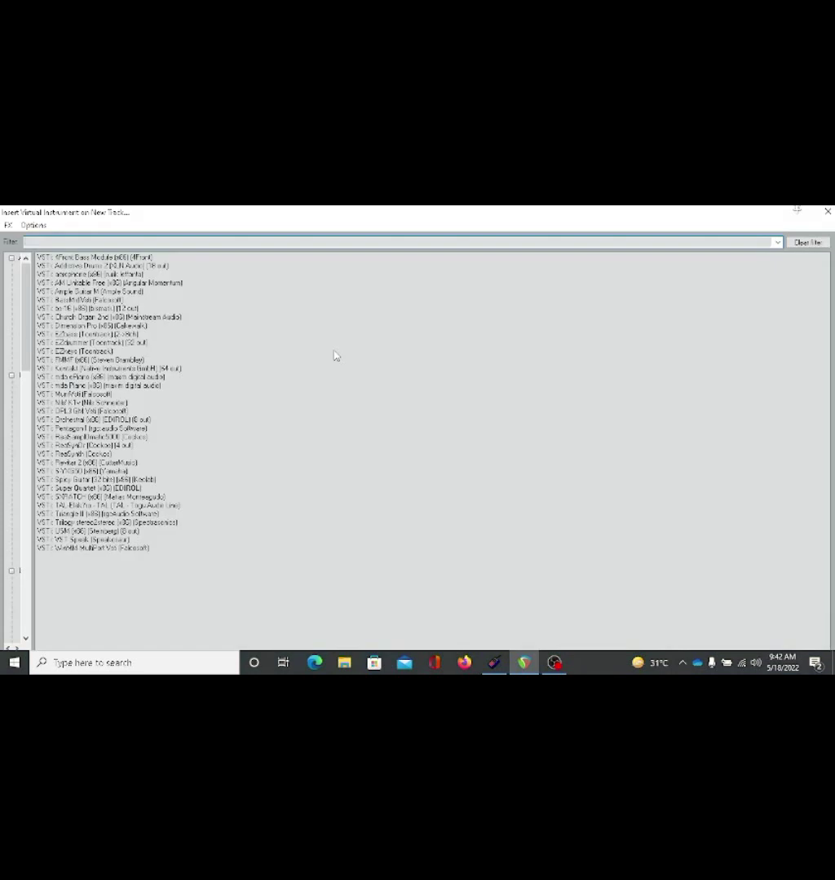
Insert the Addictive Drums 2 virtual instrument on a new track, declining the extra output tracks in the routing confirmation.
key("Down")
key("Down")
key("Down")
key("Down")
key("Down")
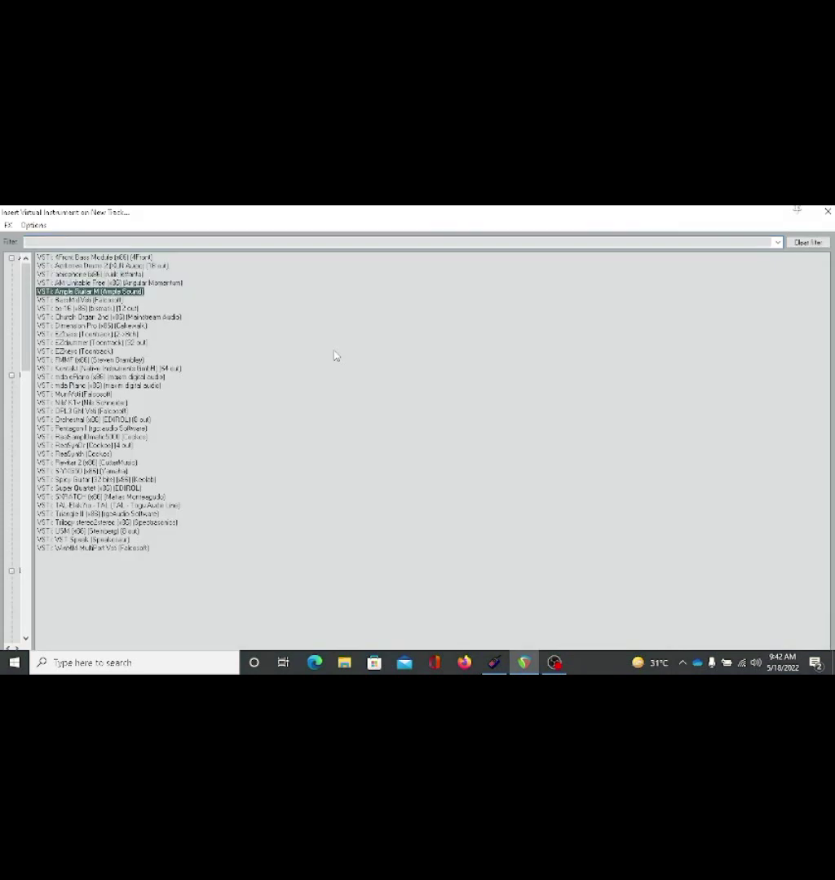
key("Up")
key("Up")
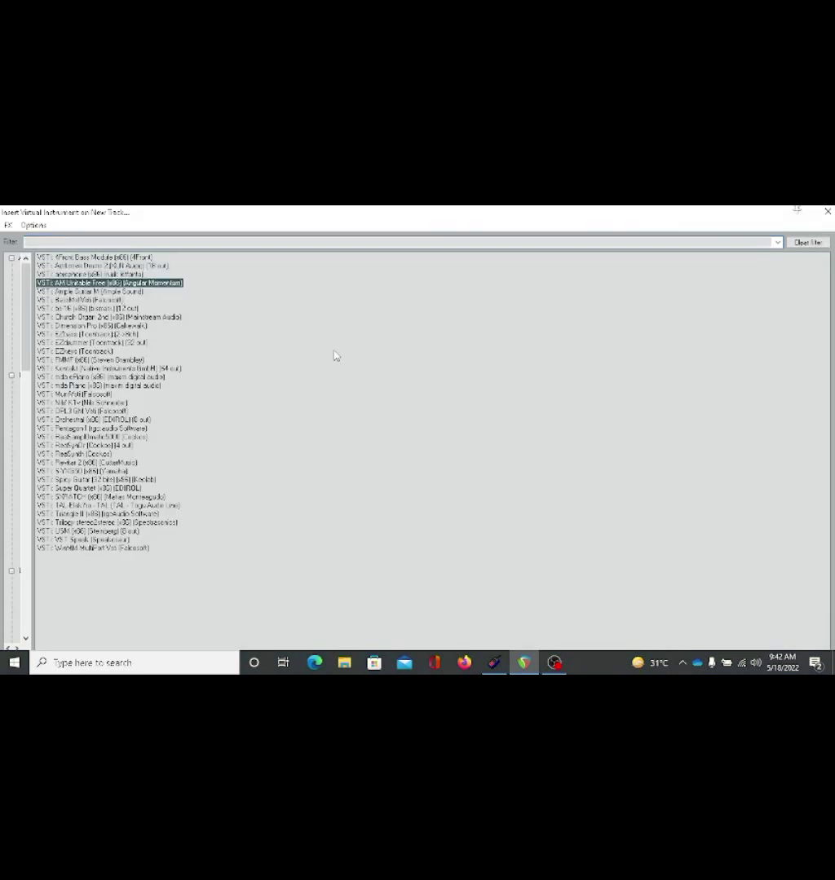
key("Up")
key("Up")
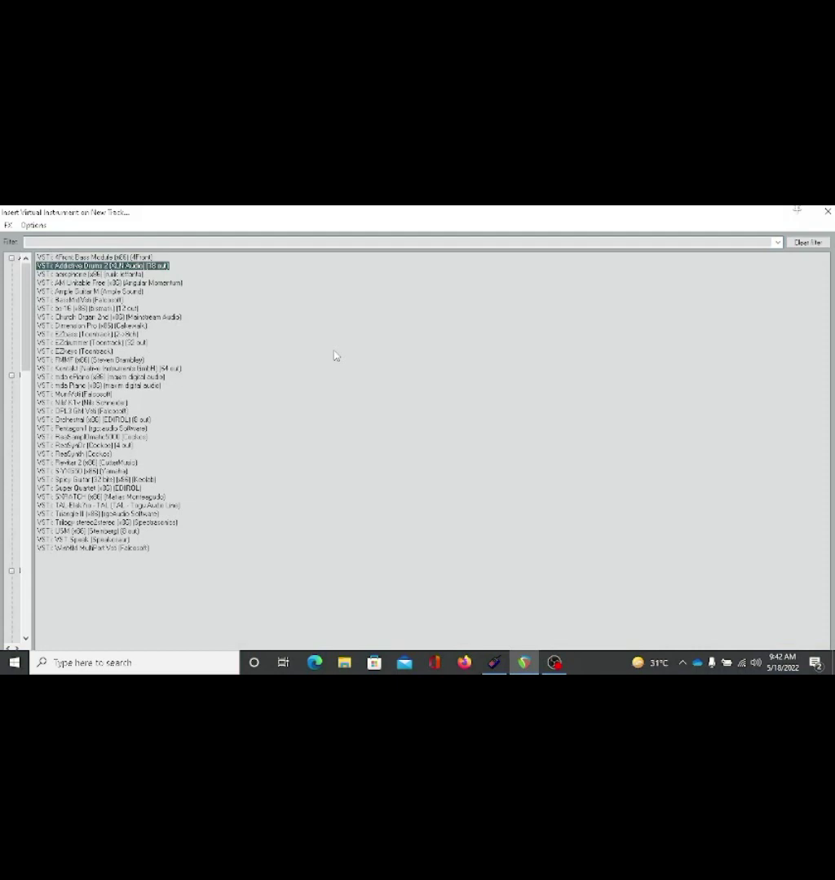
key("Return")
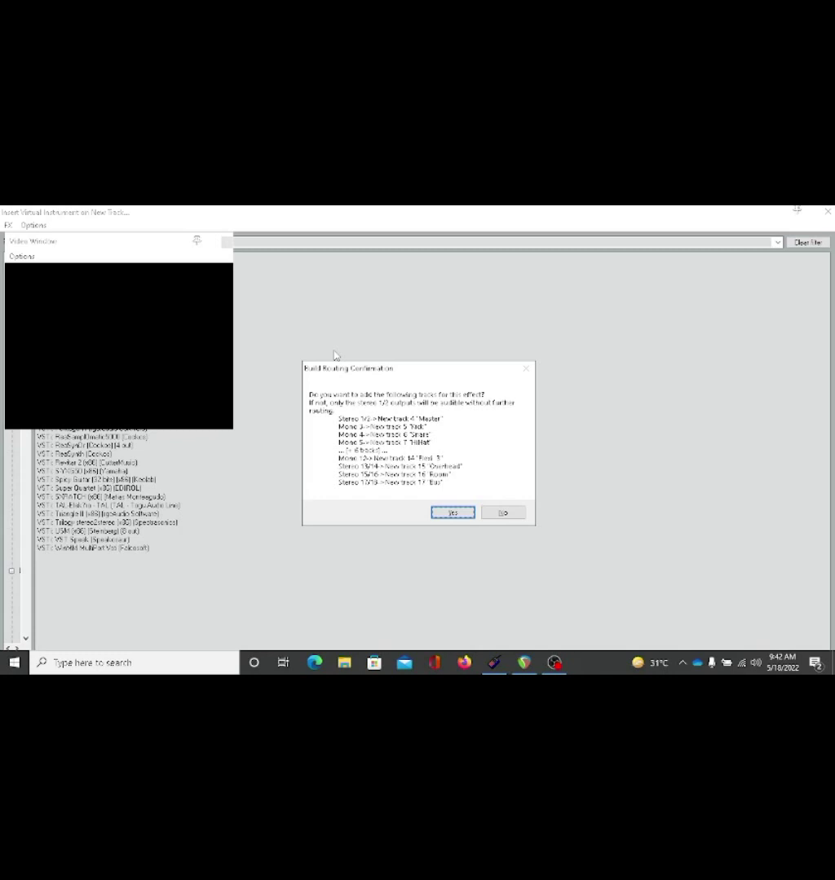
key("Tab")
key("Return")
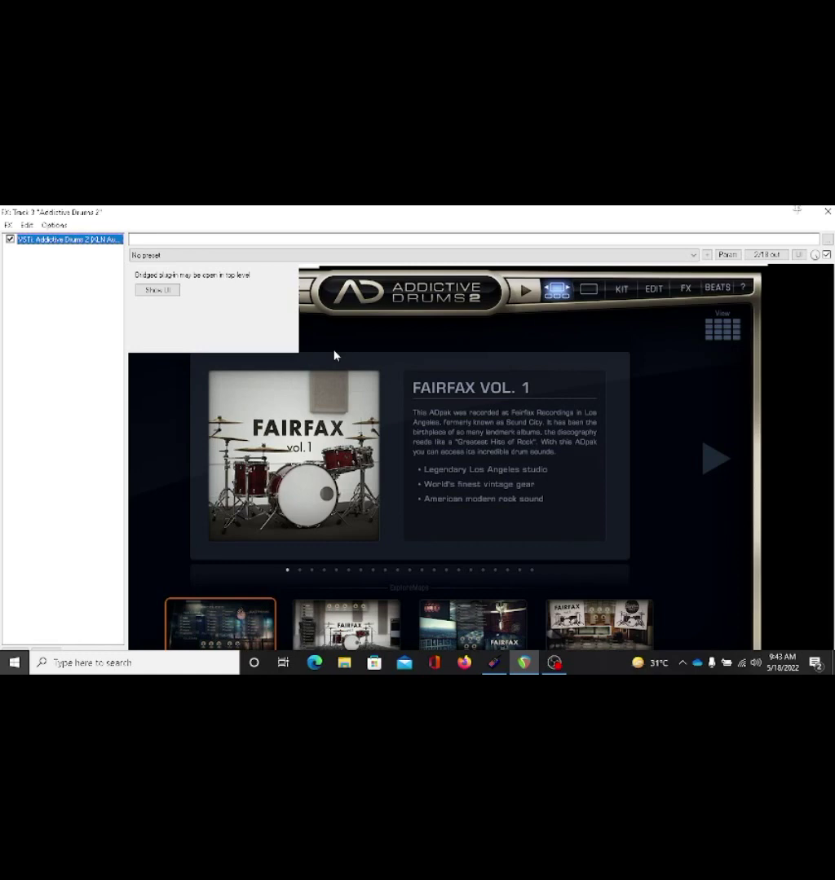
Show the Addictive Drums 2 plug-in interface and advance to the AD2 - Chicago Jazz preset.
key("Tab")
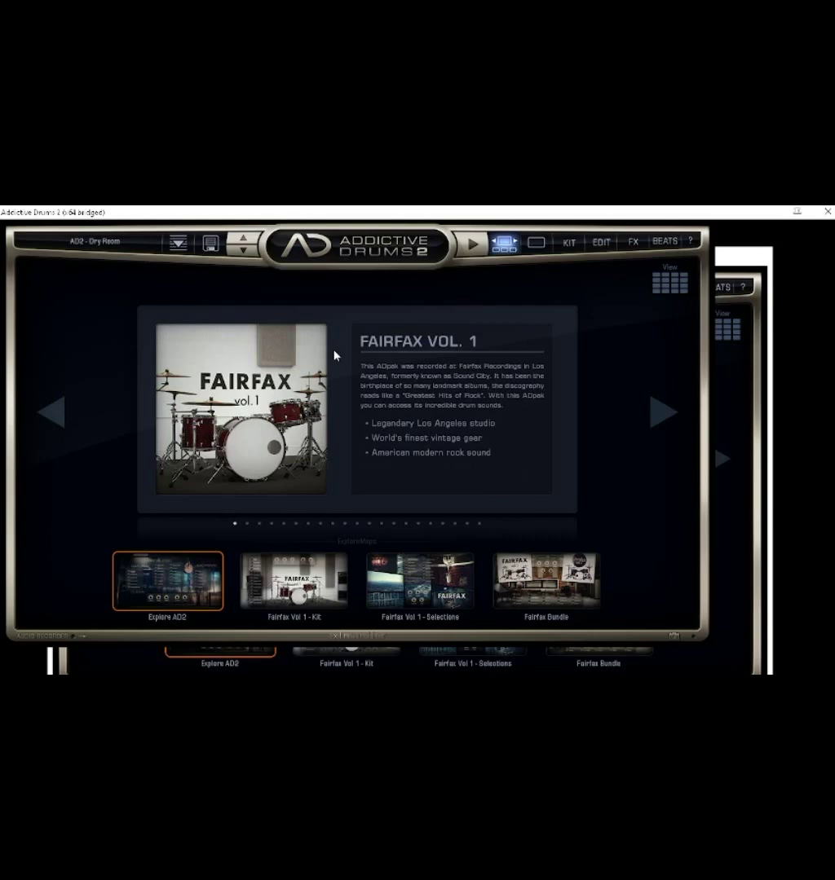
left_click(242, 249)
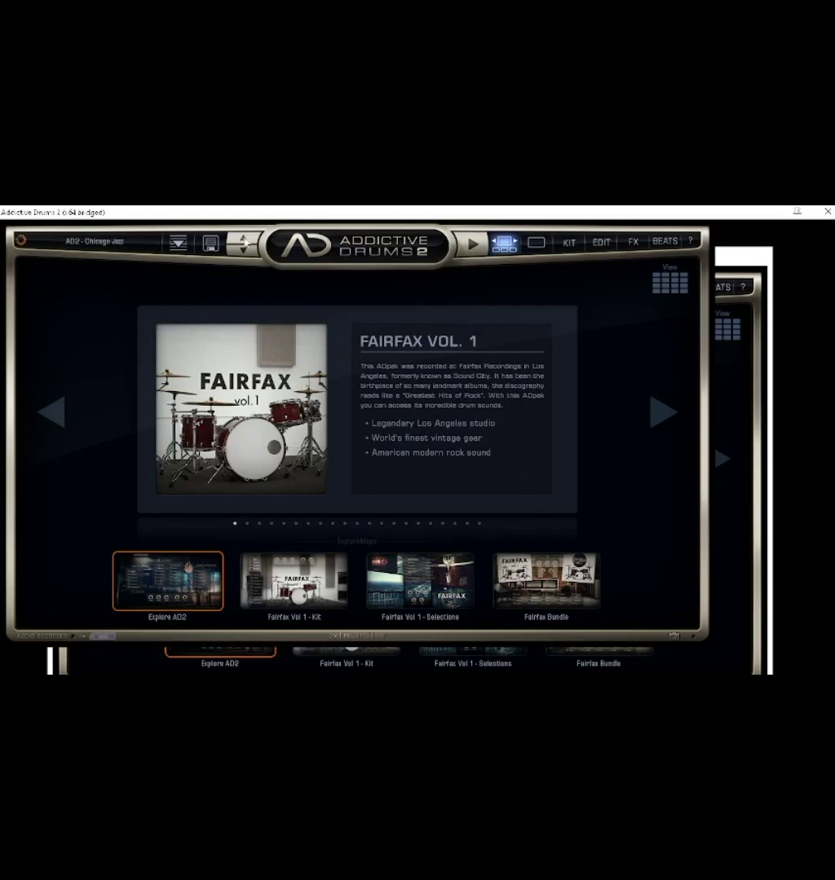
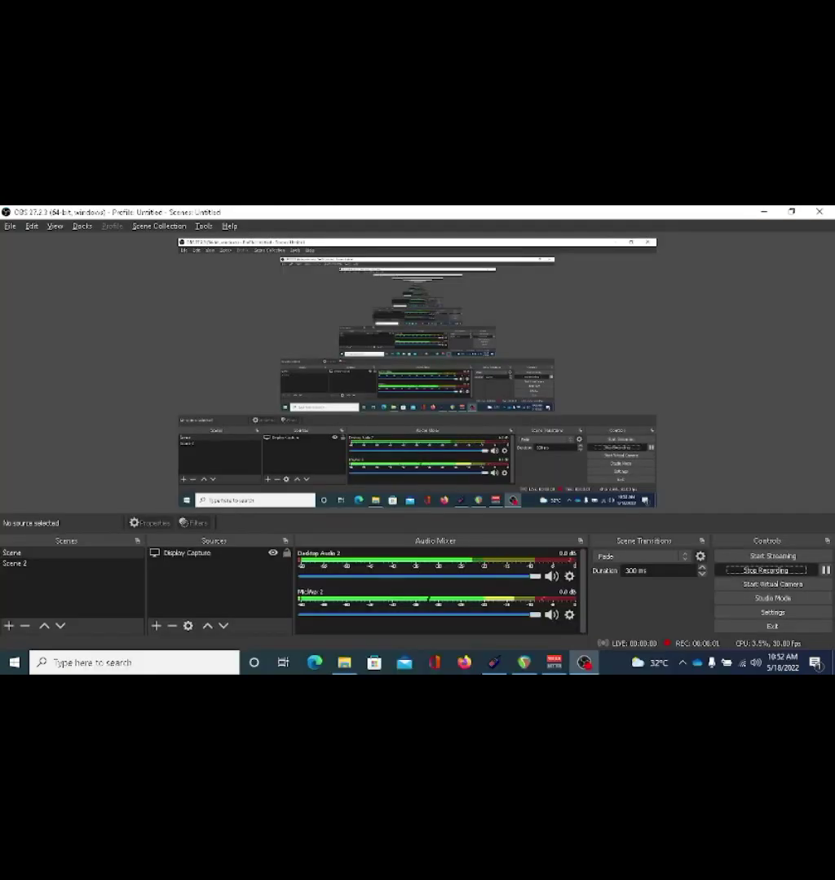
Open the Sound Dan Peralatan Tempur folder on the MULTIMEDIA (F:) drive in File Explorer.
key("super+e")
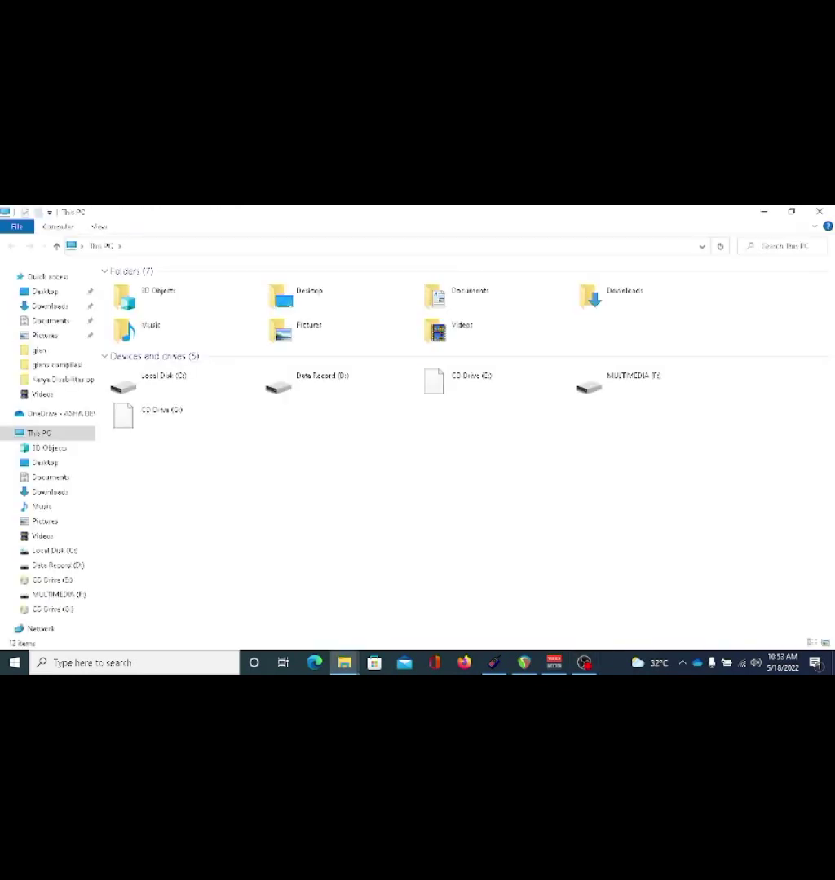
left_click(159, 414)
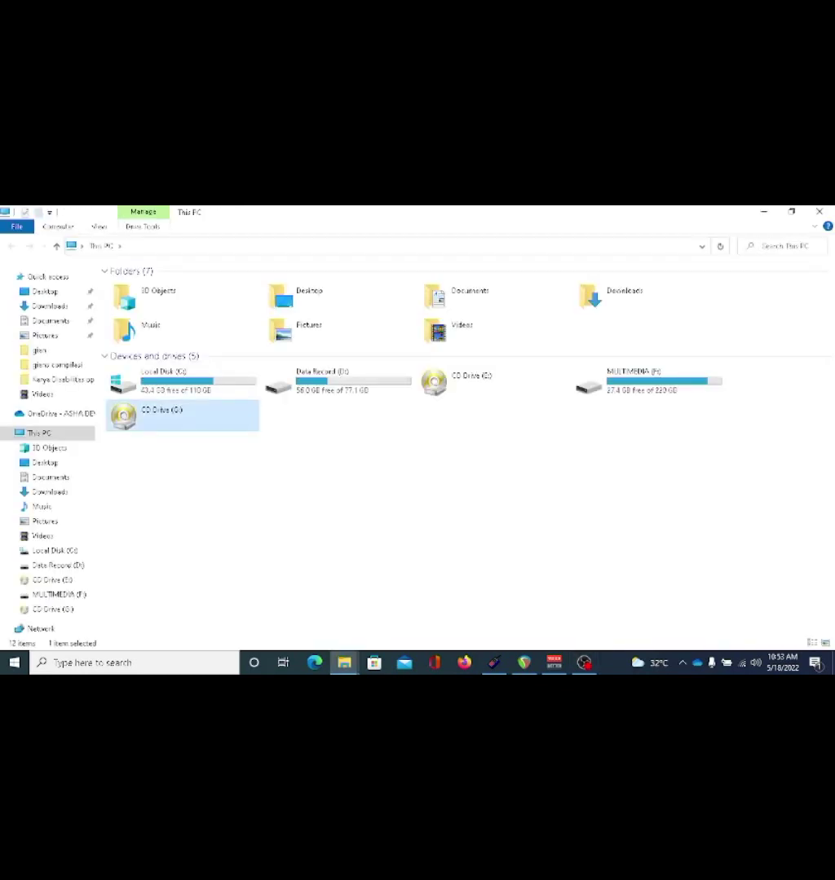
left_click(639, 381)
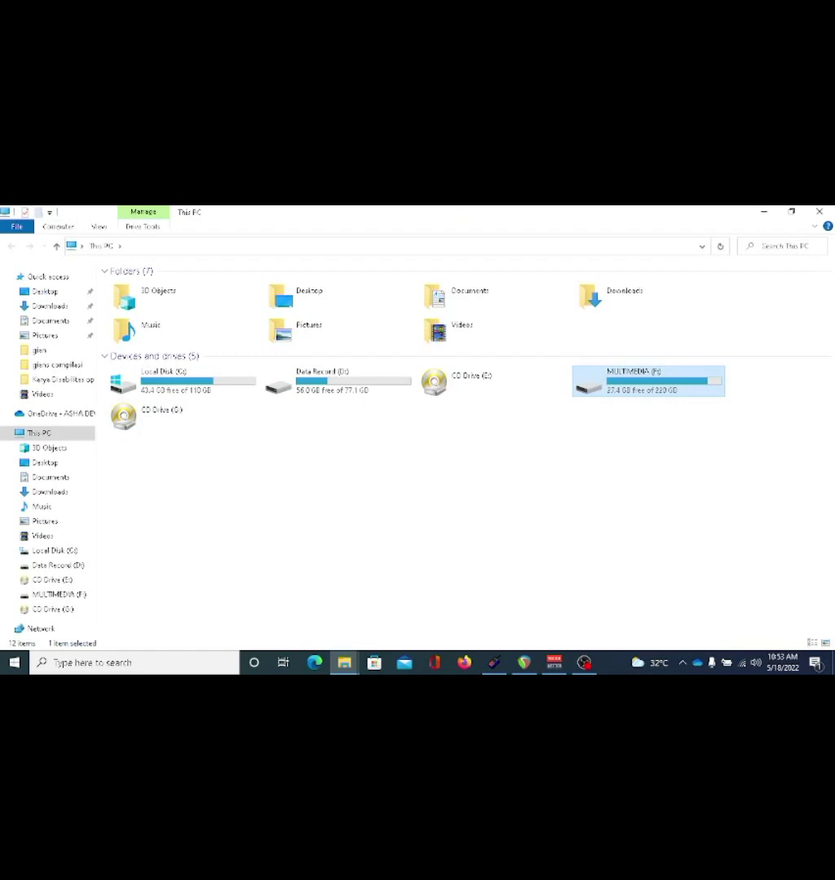
key("Return")
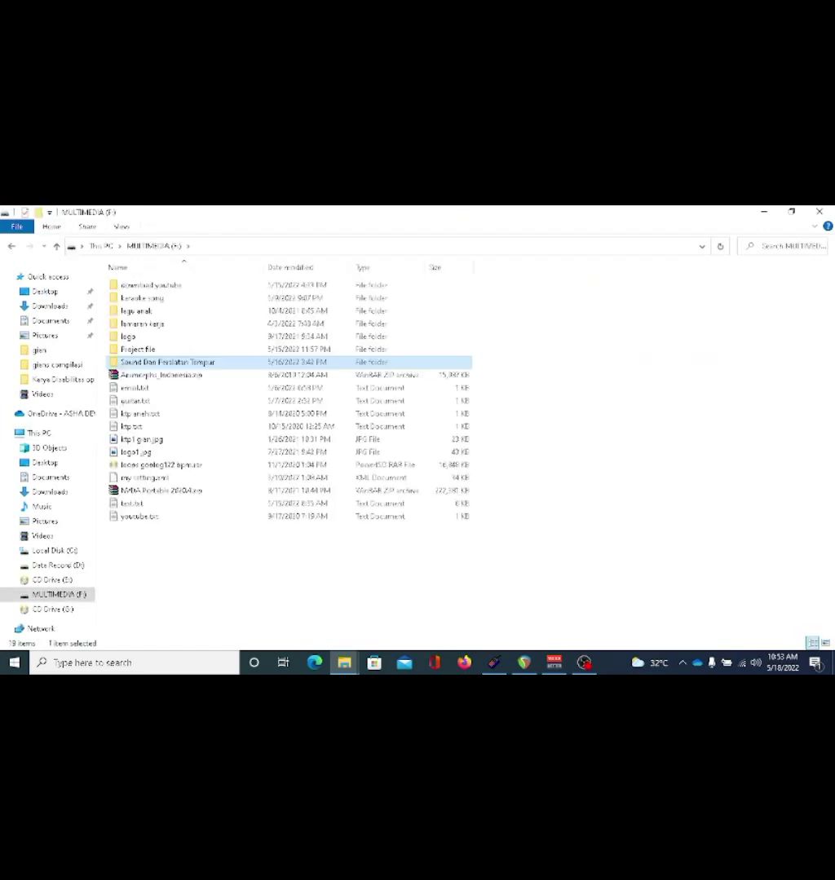
key("Up")
key("Down")
key("Return")
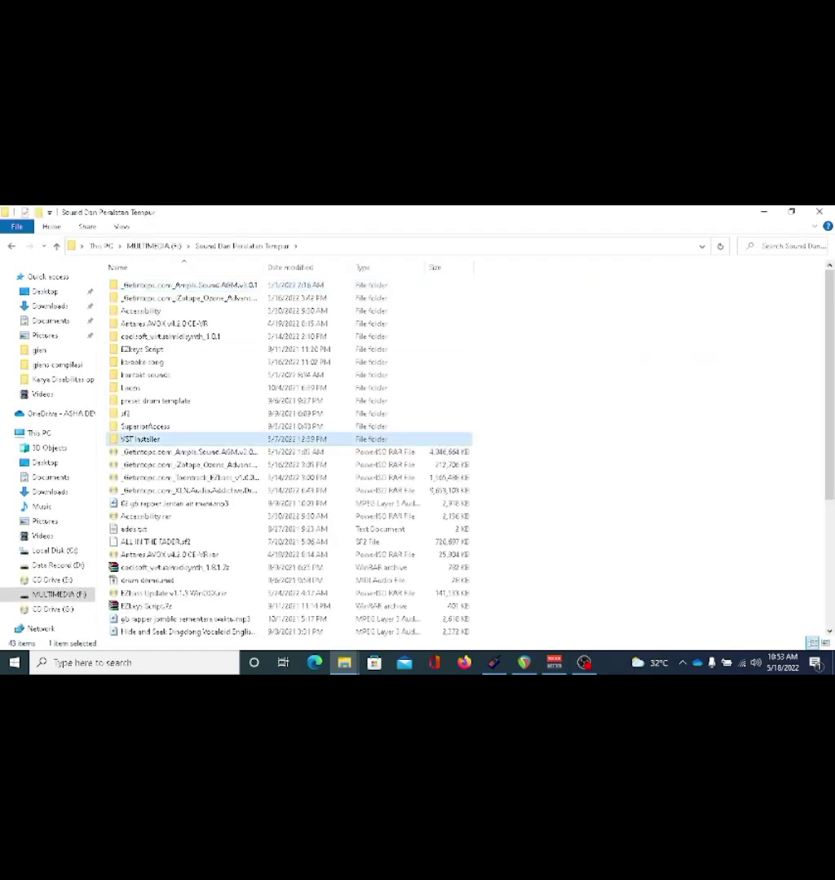
Go into the scritps folder inside VST Installer and select the KontaktAccess folder.
key("Return")
key("s")
key("Return")
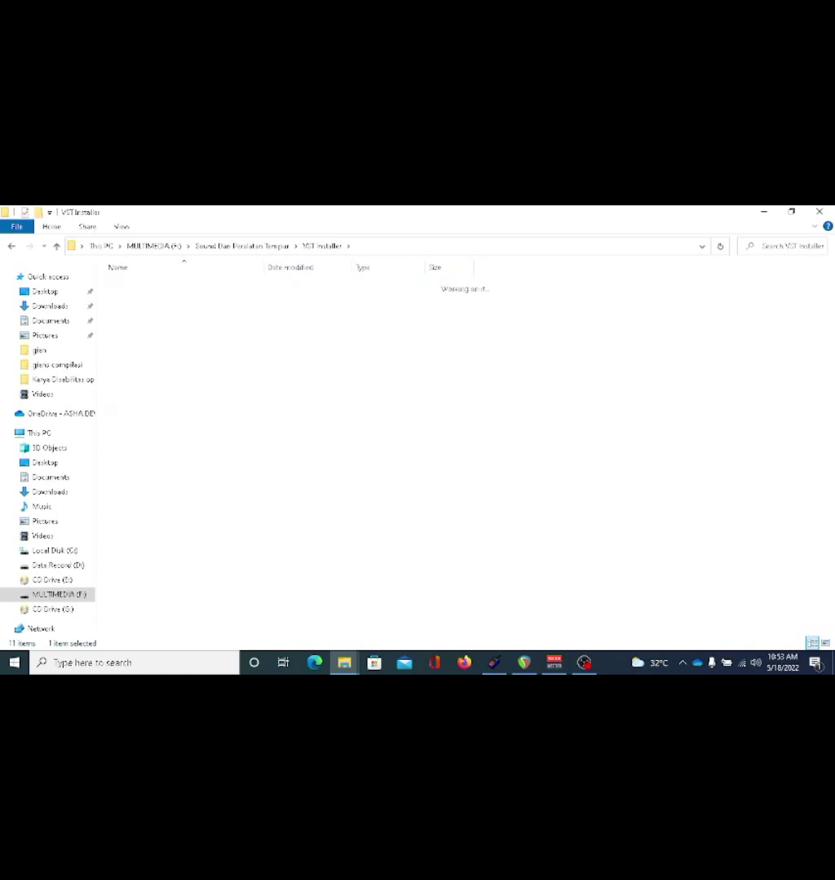
key("k")
key("Down")
key("Up")
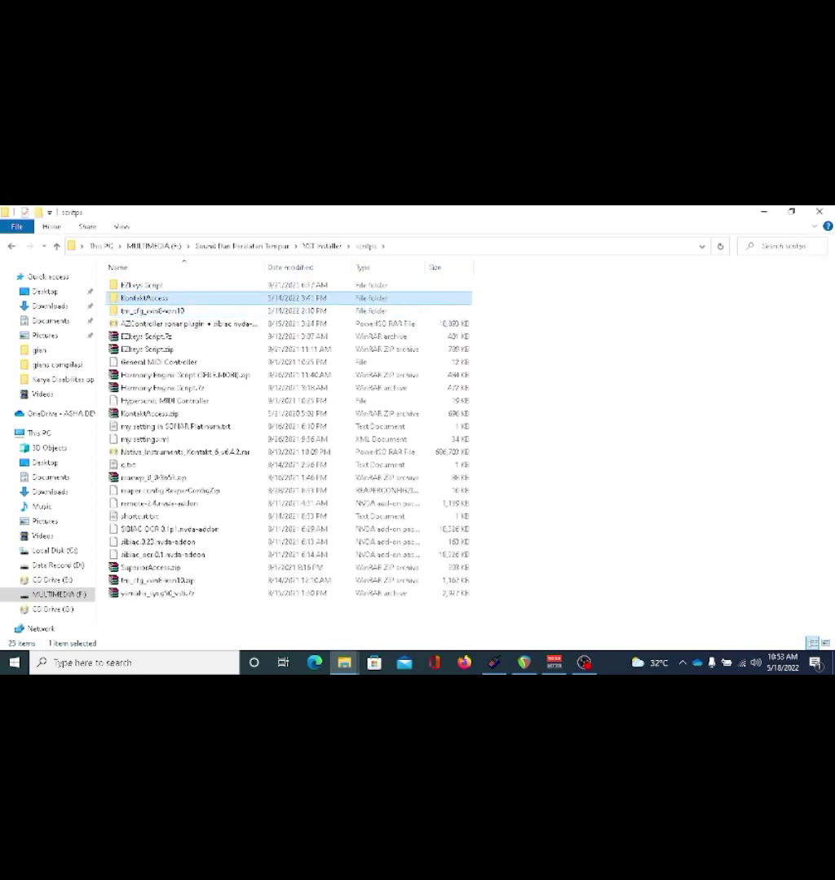
Run Kontakt Access 3.5.exe as administrator from the Kontakt Access subfolder of KontaktAccess.
key("Return")
key("Return")
key("n")
key("Up")
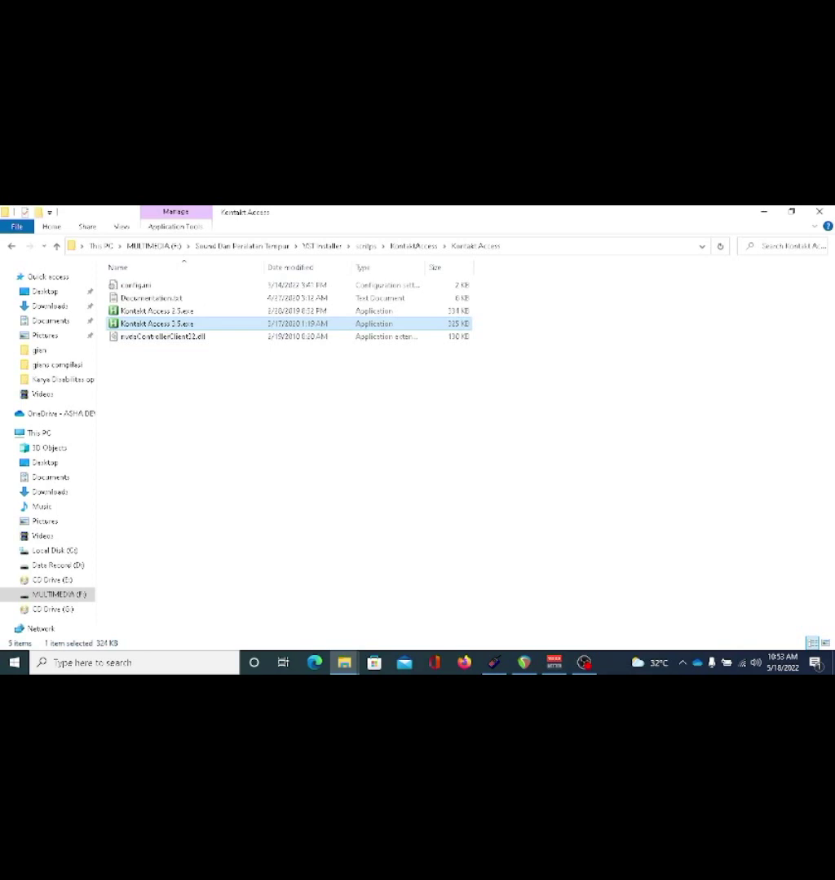
key("shift+F10")
key("Down")
key("Down")
key("Return")
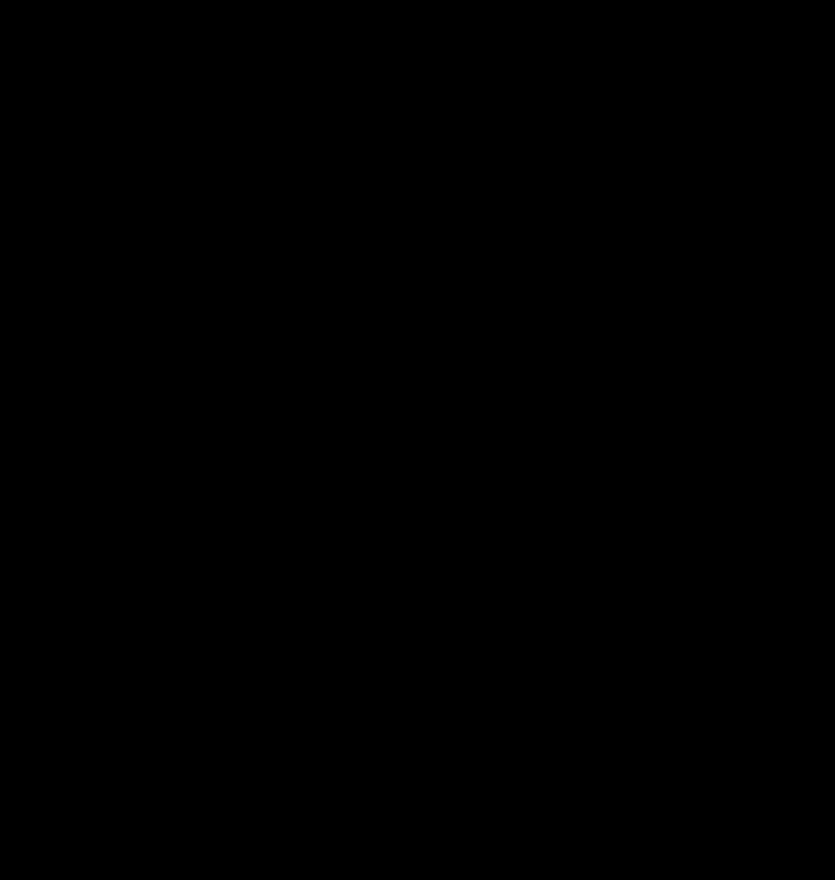
Switch to REAPER and insert the Kontakt virtual instrument on a new track, declining the extra output tracks.
key("alt+Tab")
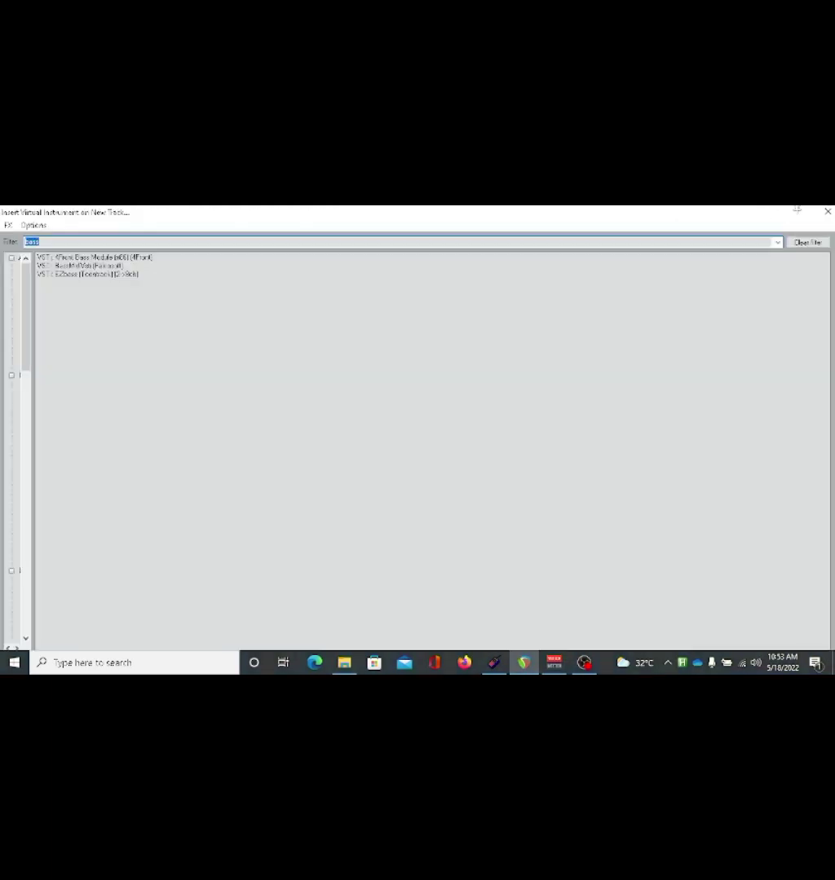
key("Tab")
type("kon")
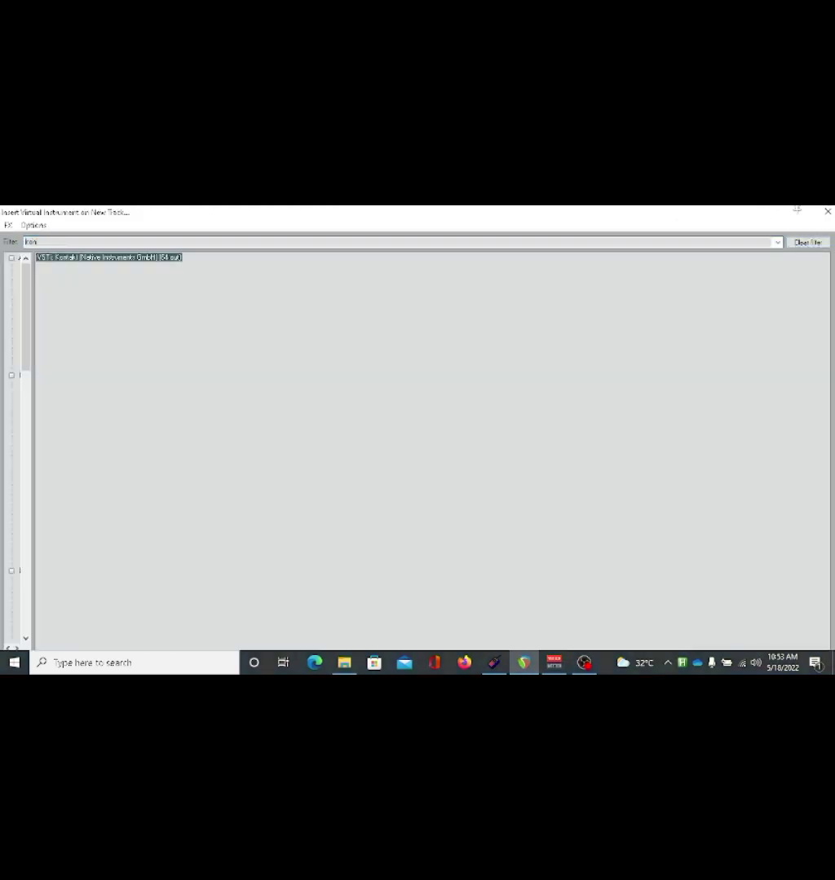
key("Return")
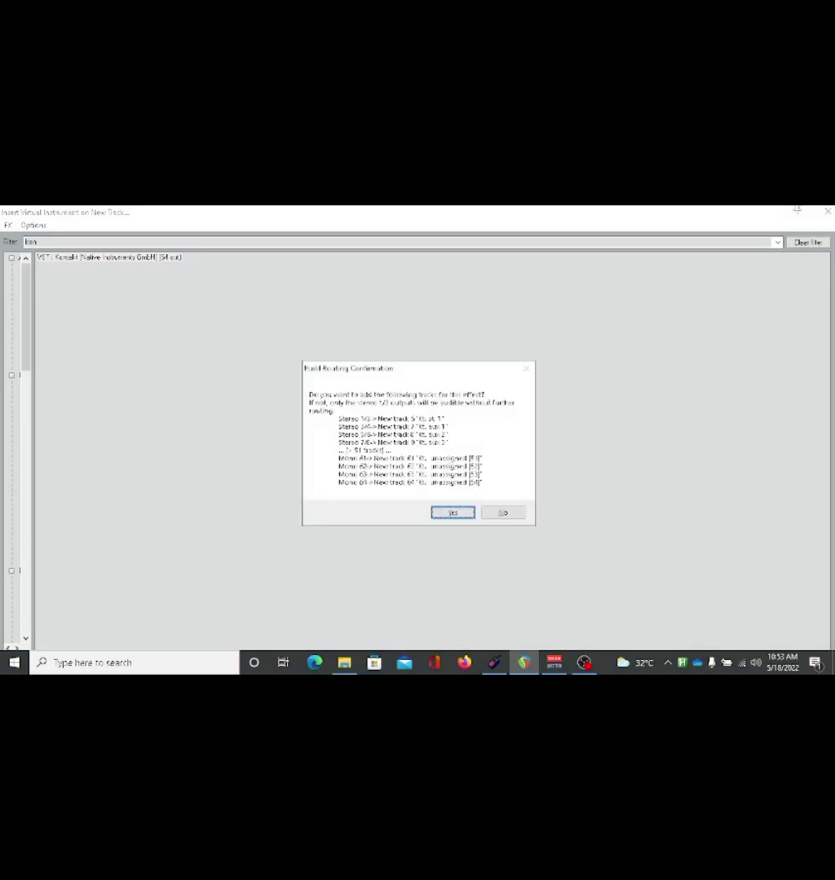
key("Tab")
key("Return")
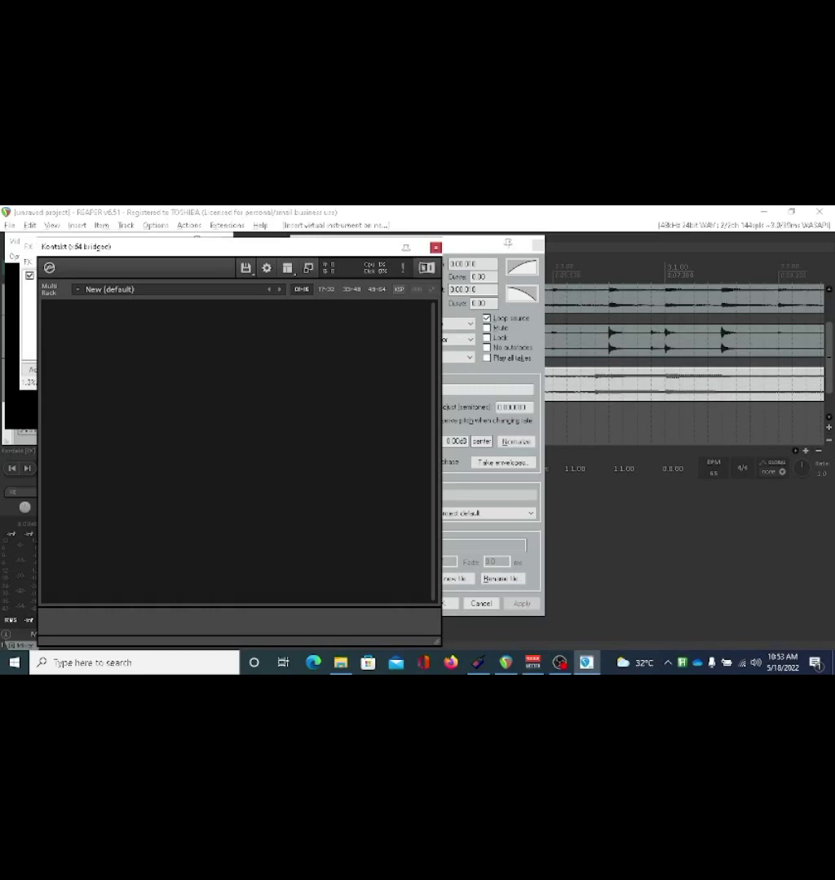
Start loading a patch in Kontakt and browse to the Kontakt Factory Library folder inside kontakt sounds.
left_click(246, 267)
left_click(270, 303)
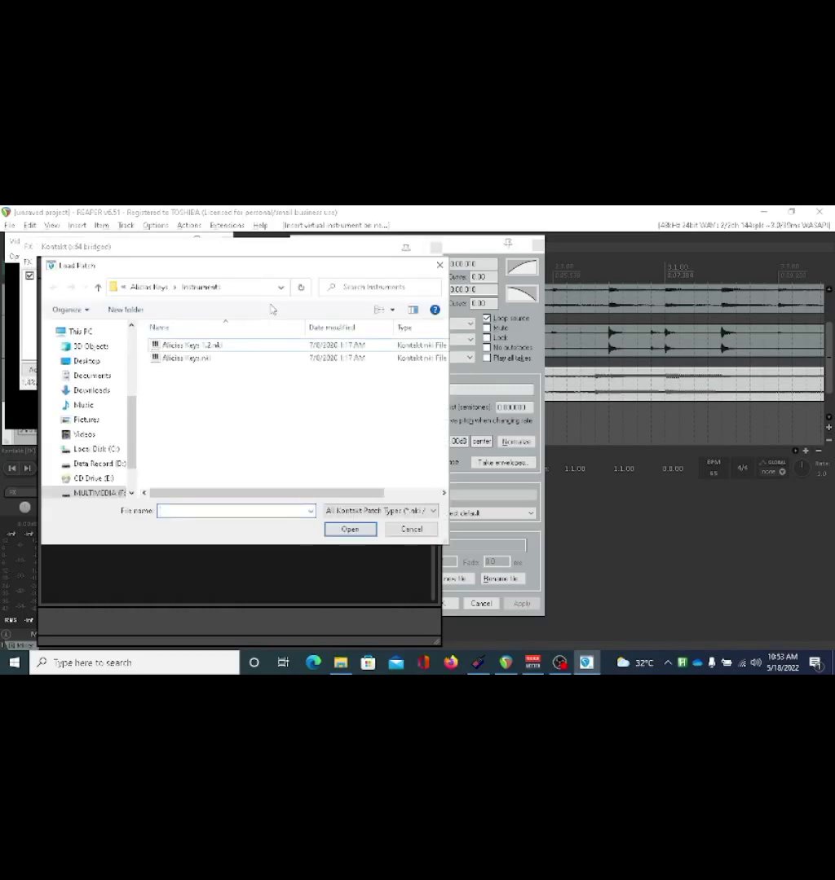
key("alt+Up")
key("alt+Up")
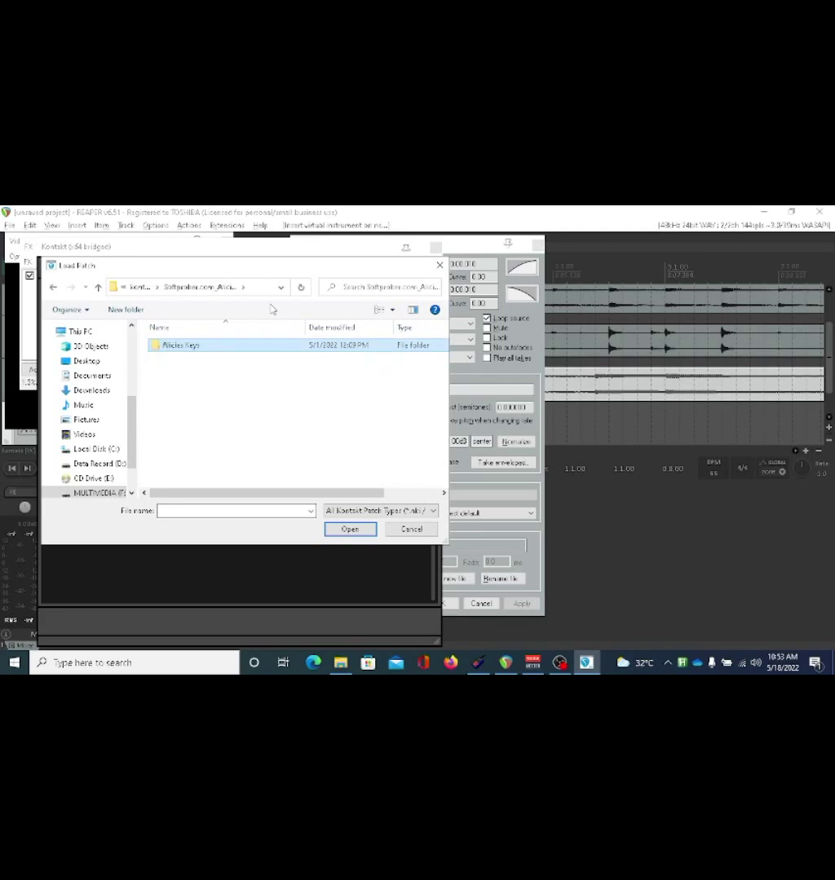
key("alt+Up")
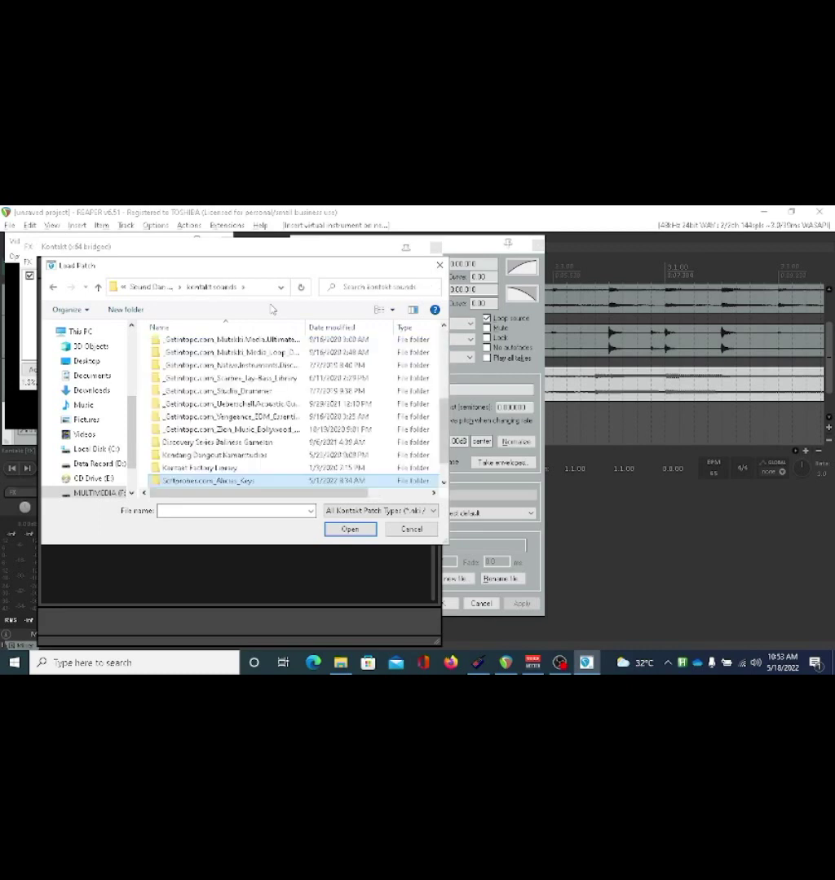
key("Home")
key("k")
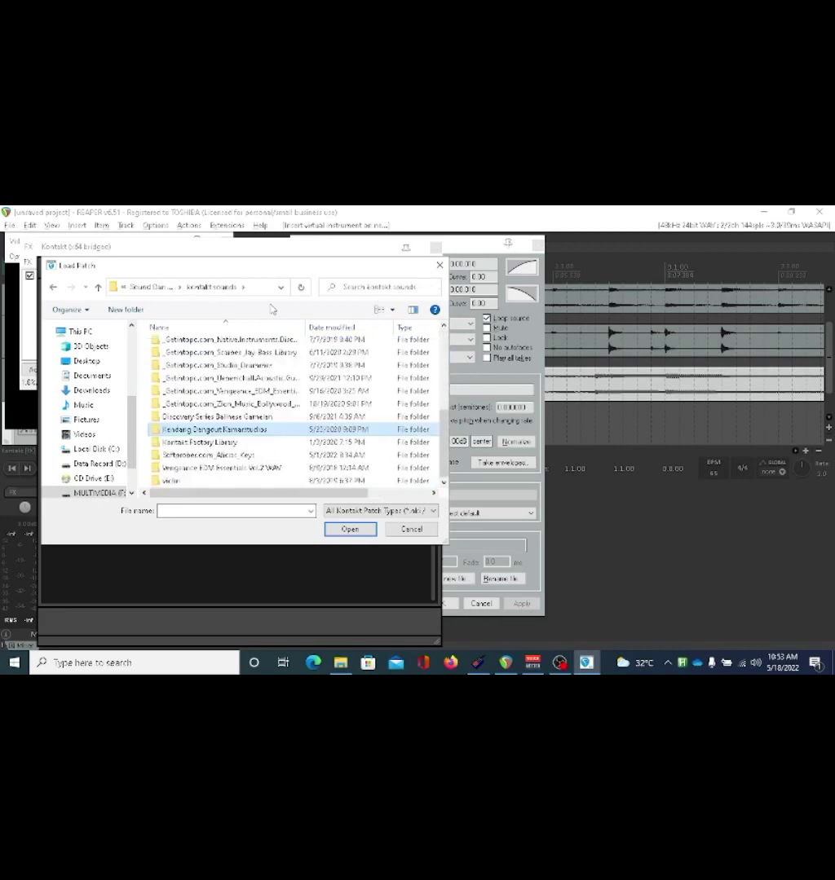
key("Down")
key("Return")
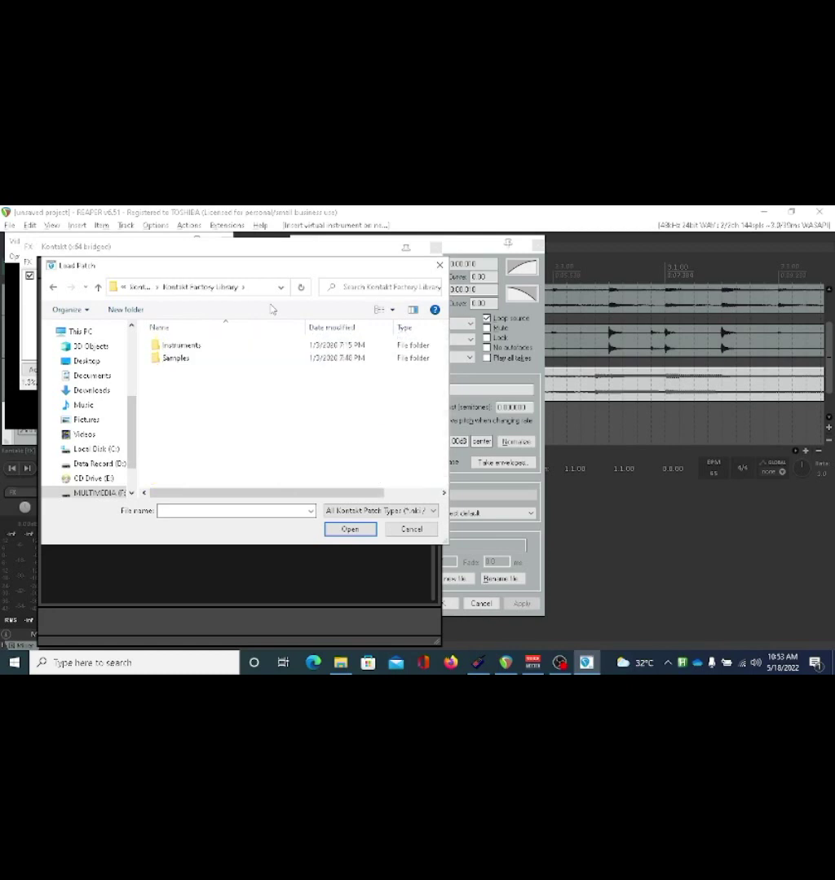
Load String Ensemble.nki into Kontakt from the library's Instruments, Orchestral, 1 - VSL Strings folder.
key("Down")
key("Up")
key("Return")
key("o")
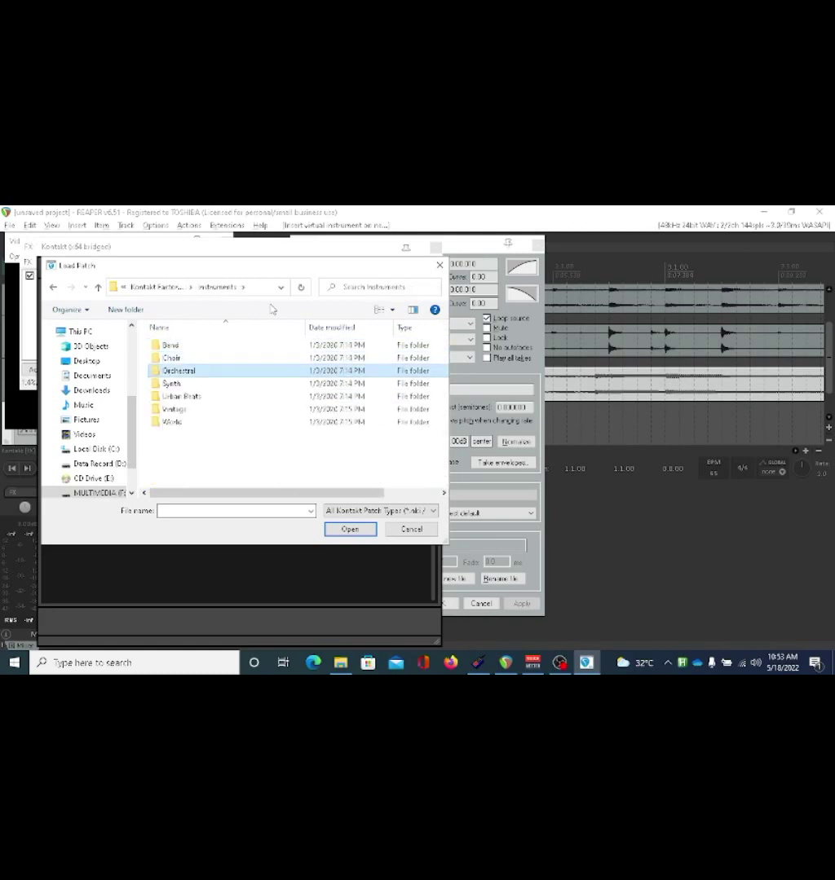
key("Return")
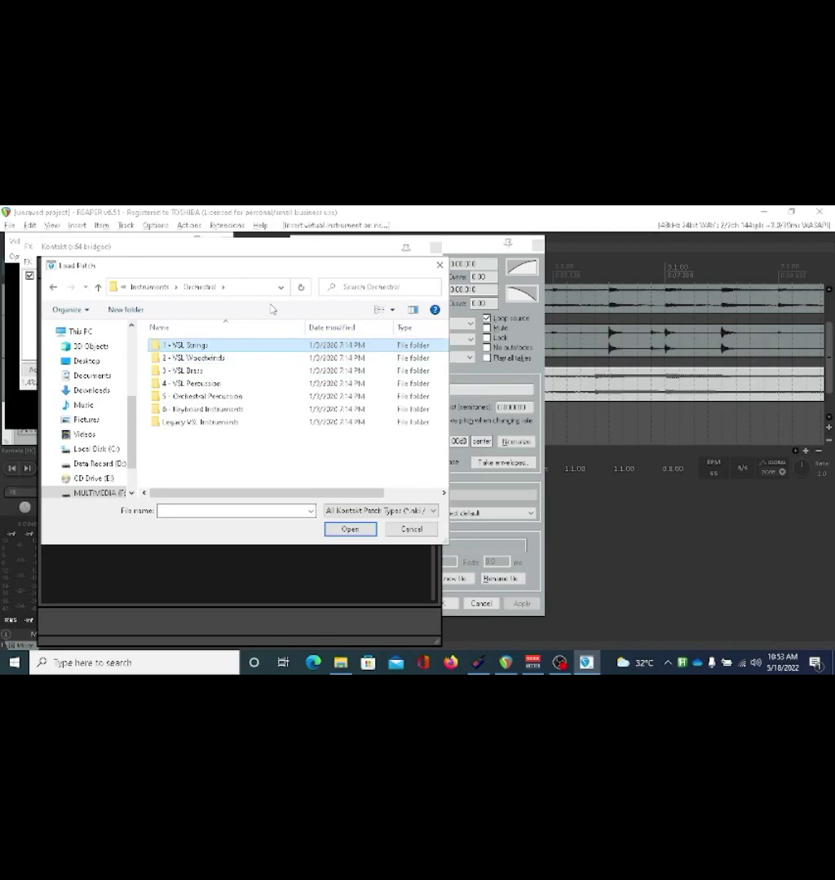
key("Return")
key("End")
key("Up")
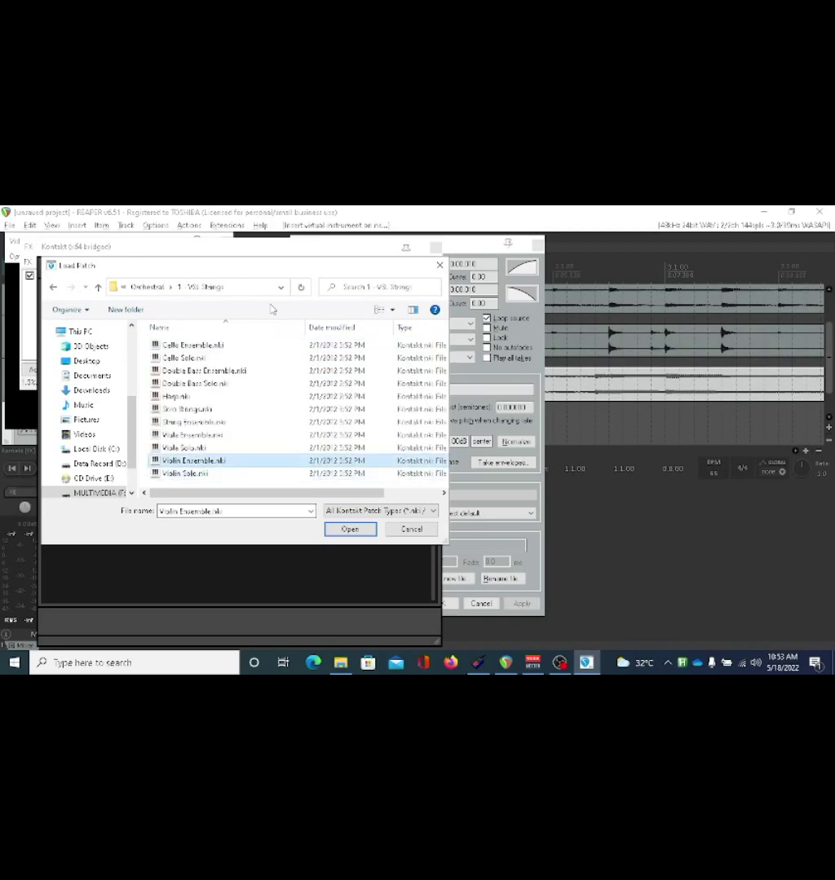
key("Up")
key("Up")
key("Up")
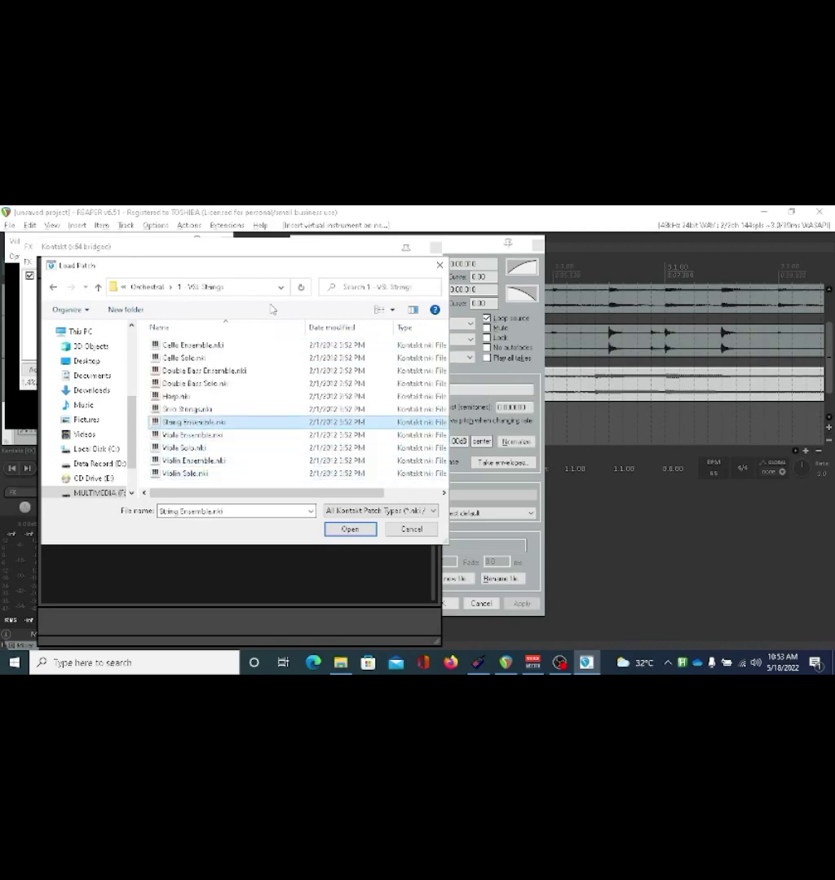
key("Return")
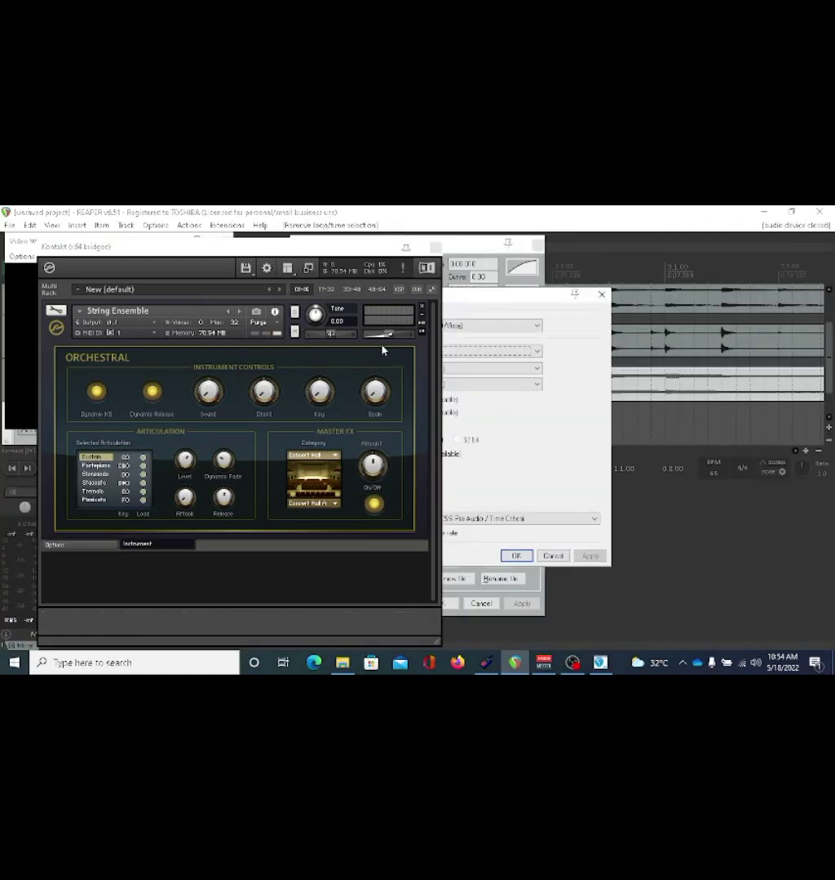
Accept the audio device settings and set the String Ensemble track's recording mode to MIDI overdub.
key("Return")
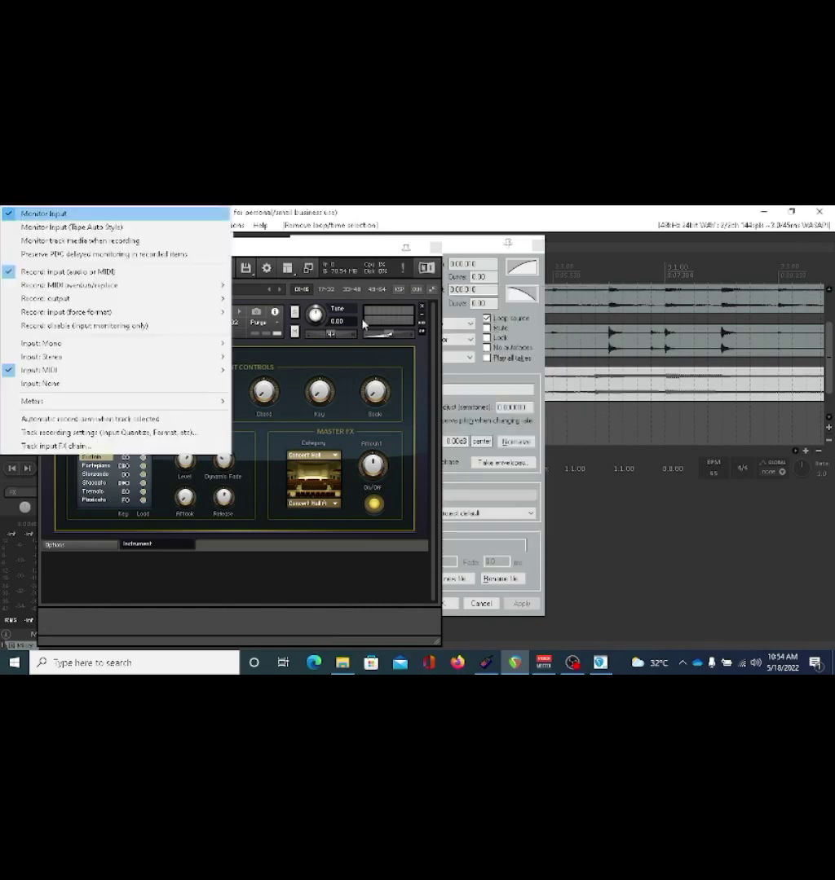
key("Down")
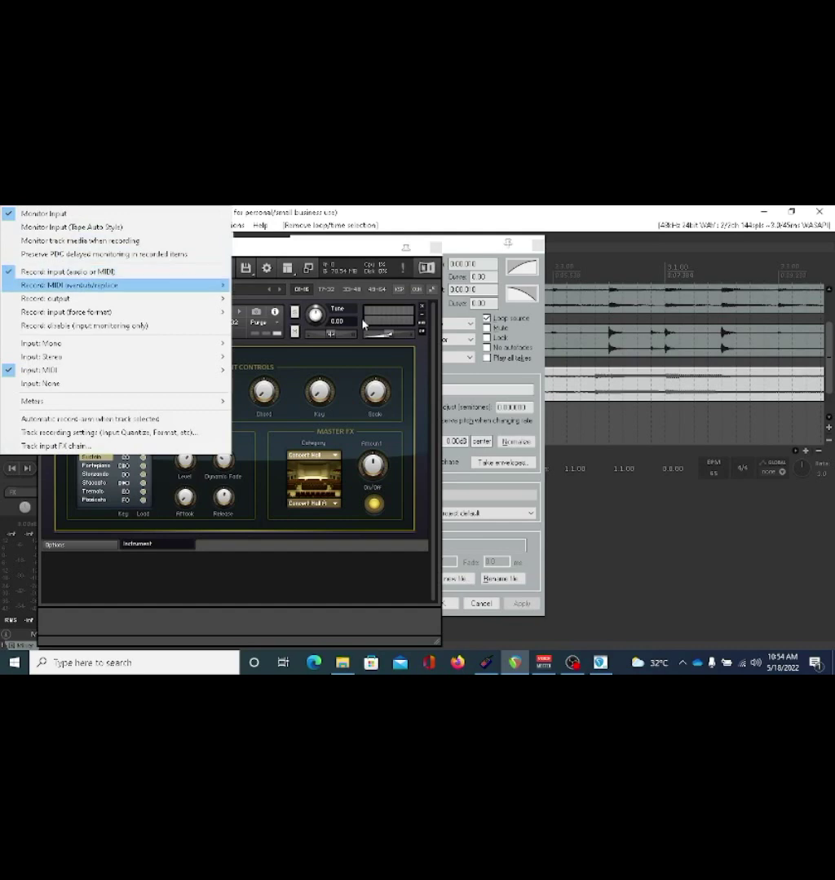
key("Right")
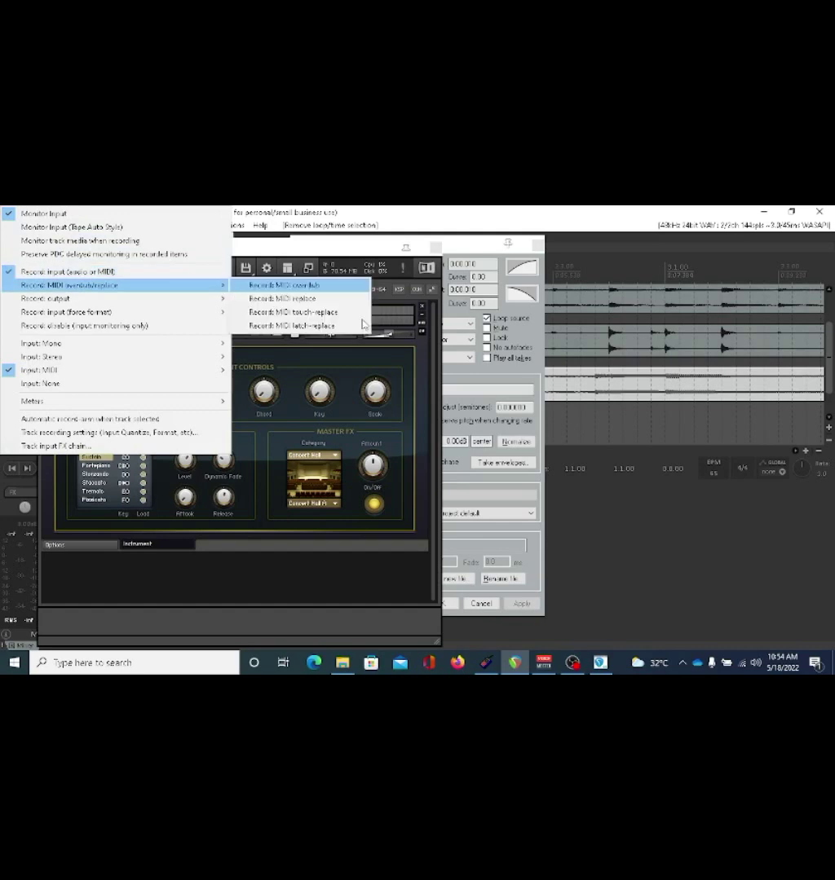
key("Return")
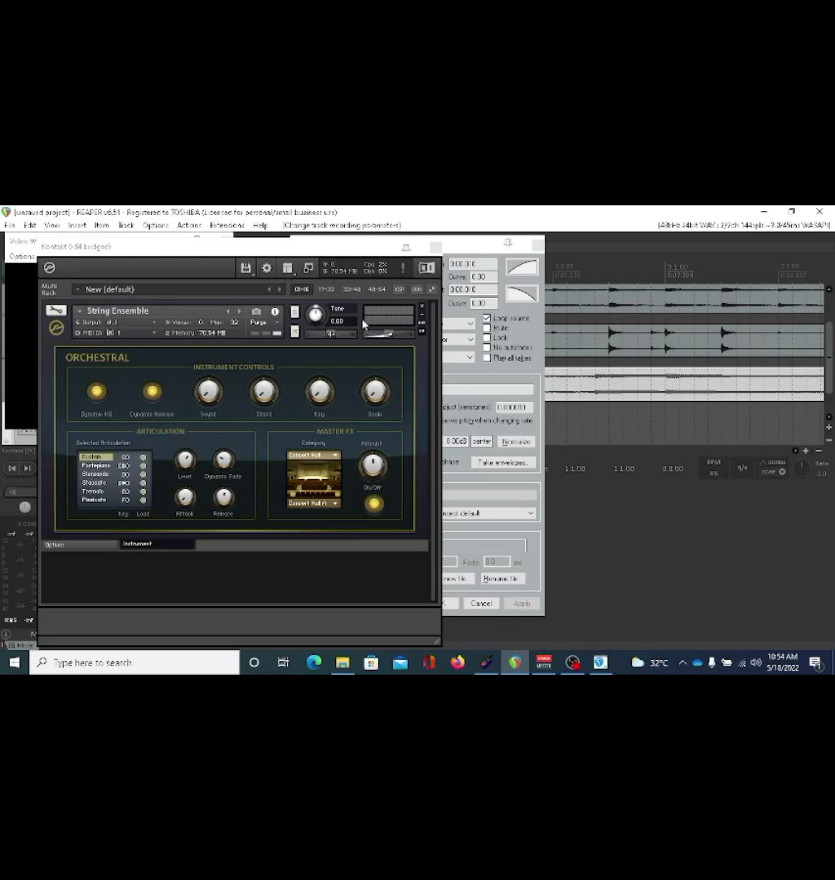